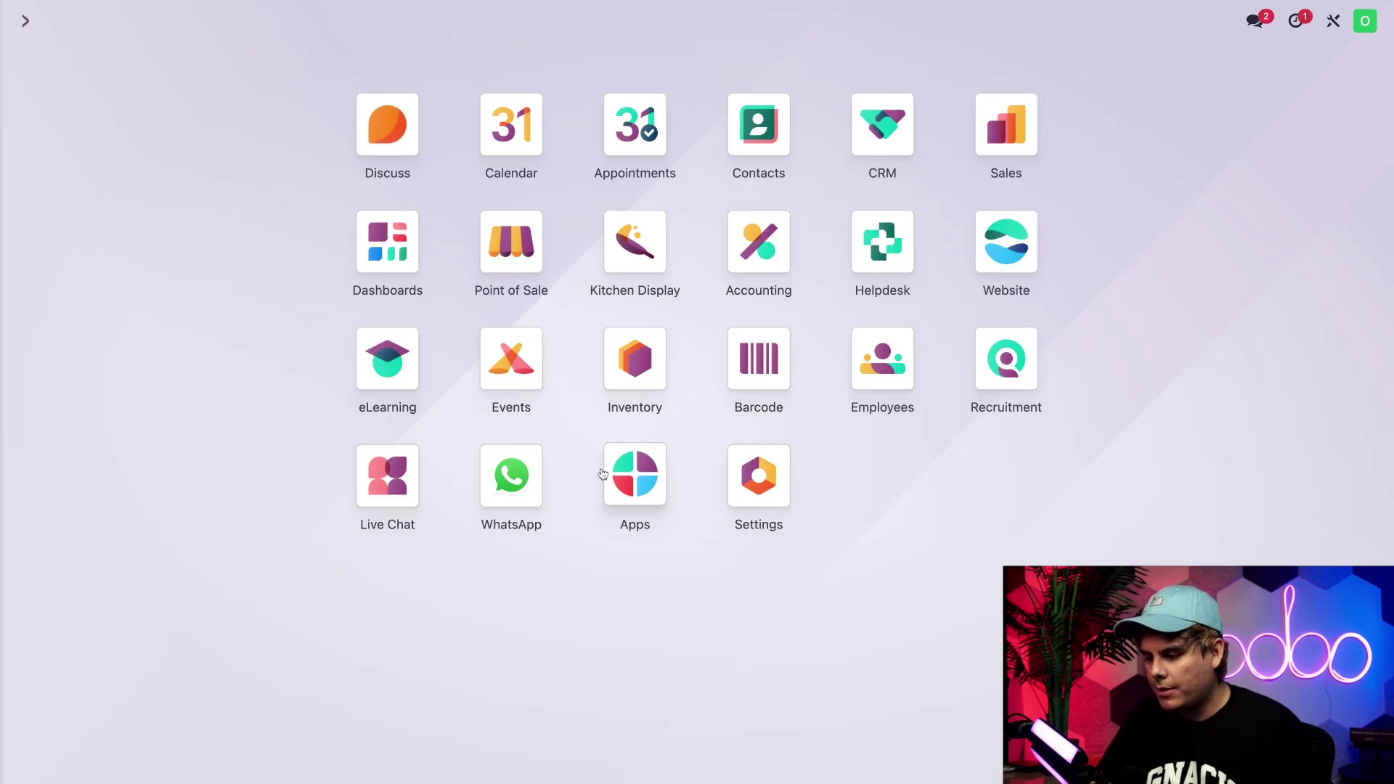
# Step: Search the Apps list for 'whatsapp' to check that Odoo WhatsApp Integration is installed
pyautogui.click(623, 485)
pyautogui.write('whatsapp')
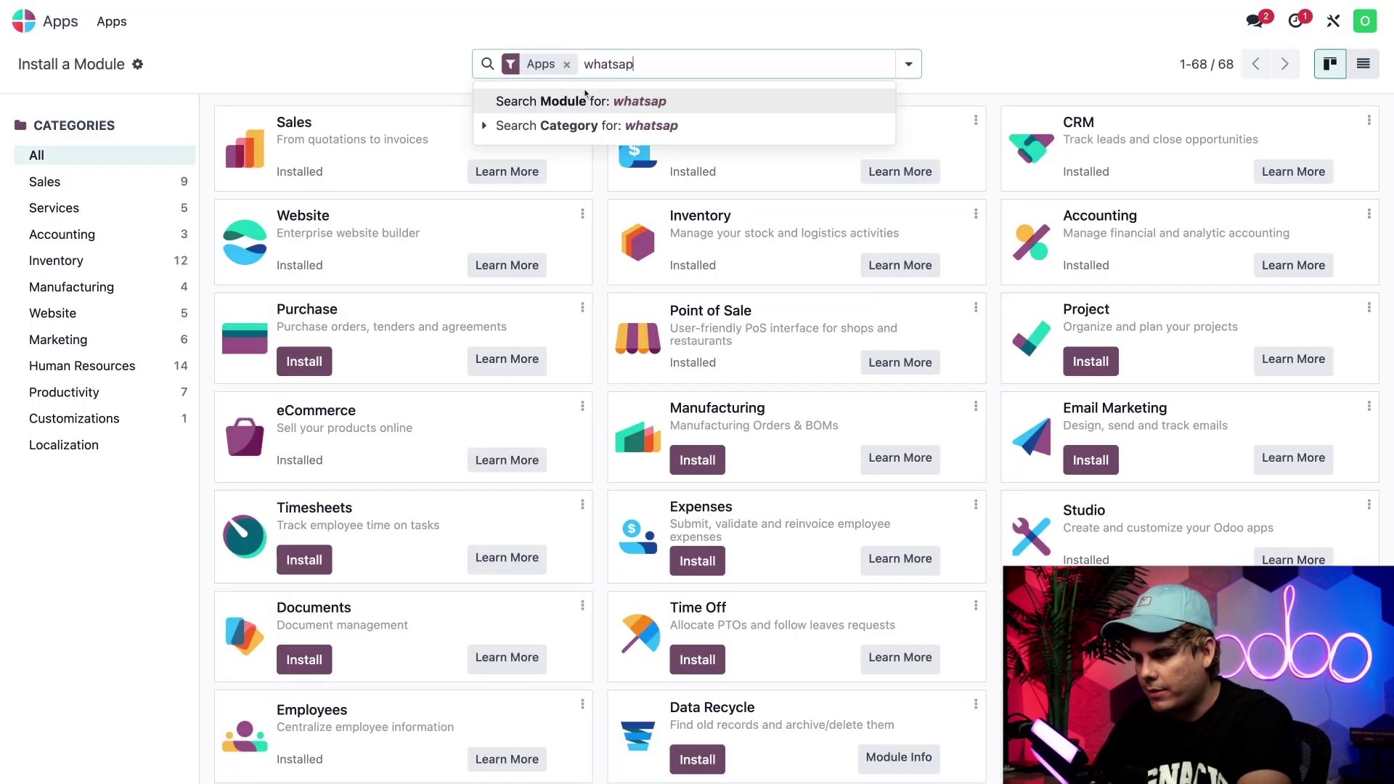
pyautogui.press('Return')
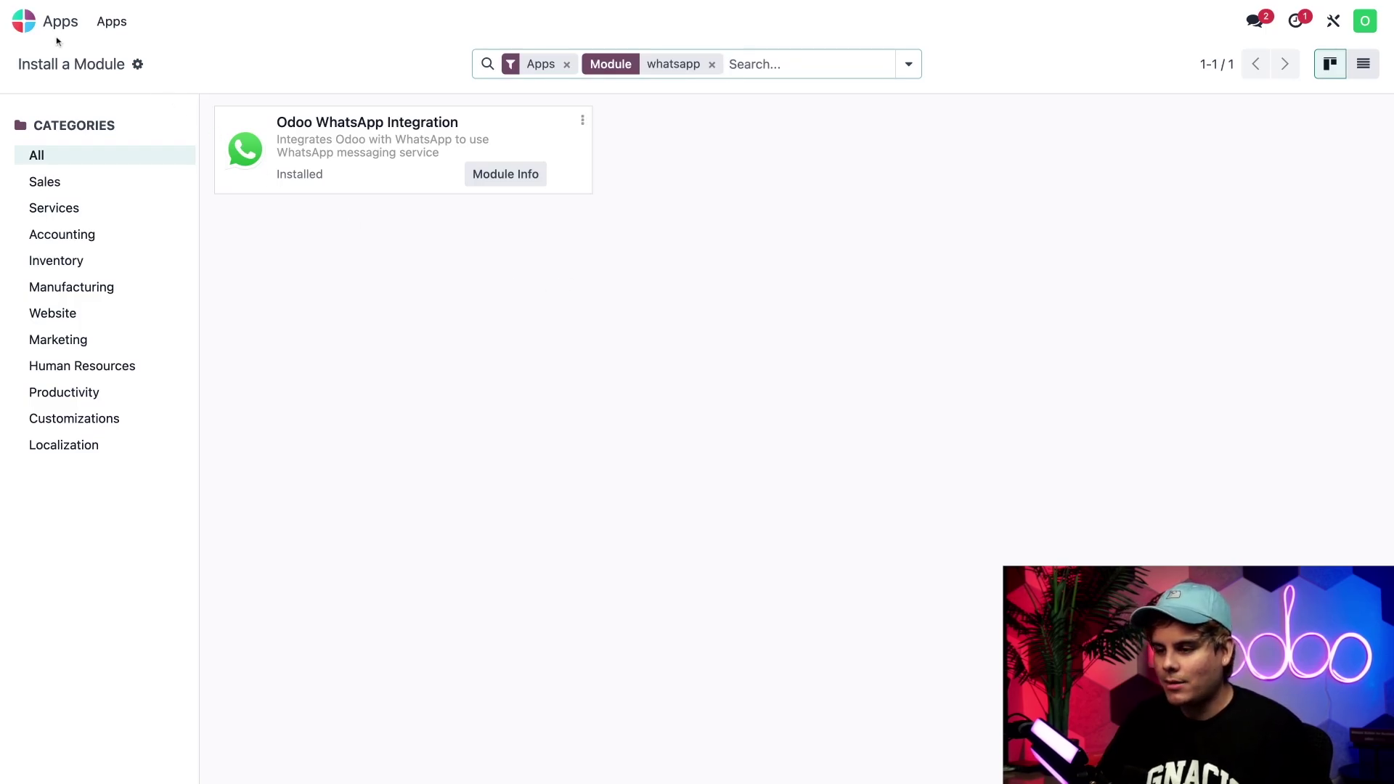
# Step: Submit the Sales Order Ship WhatsApp template for approval, found by sorting templates by name
pyautogui.click(24, 21)
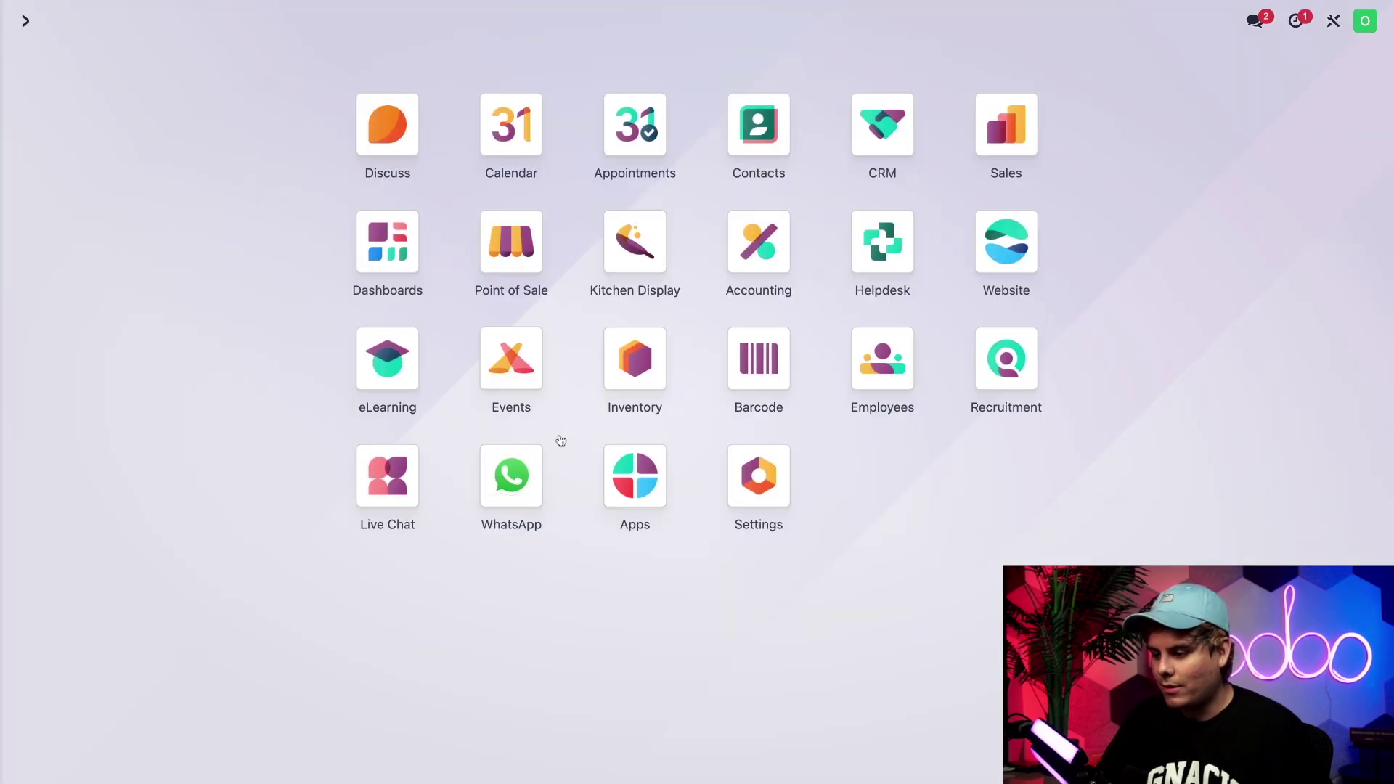
pyautogui.click(528, 484)
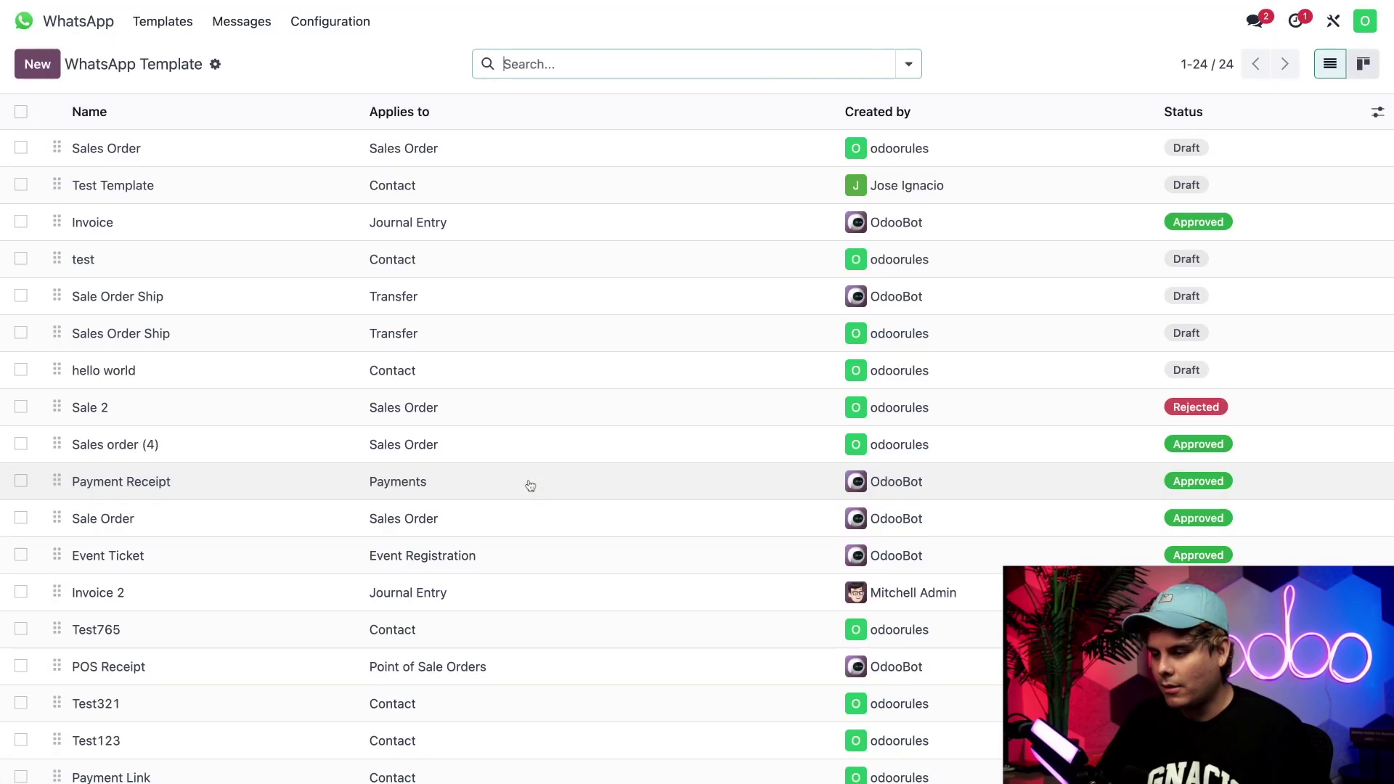
pyautogui.click(278, 113)
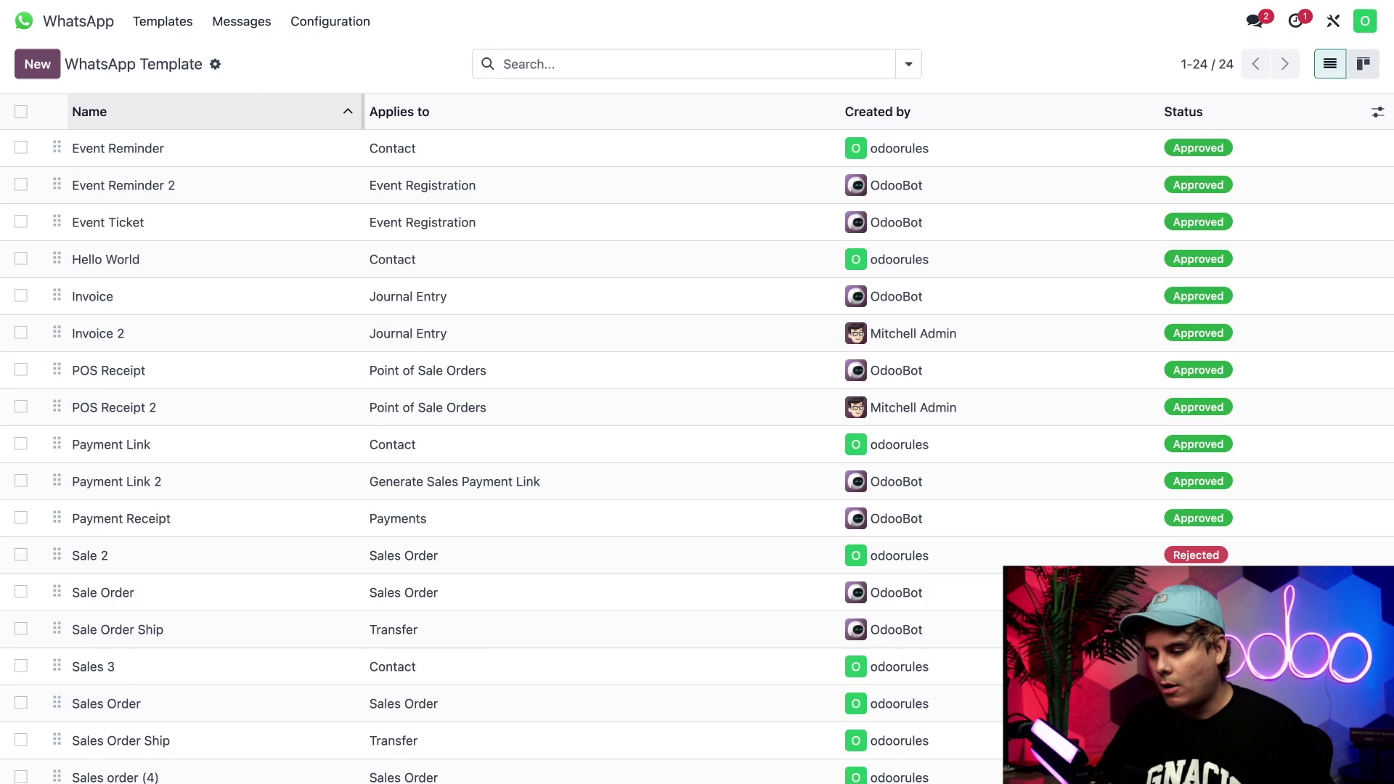
pyautogui.click(312, 740)
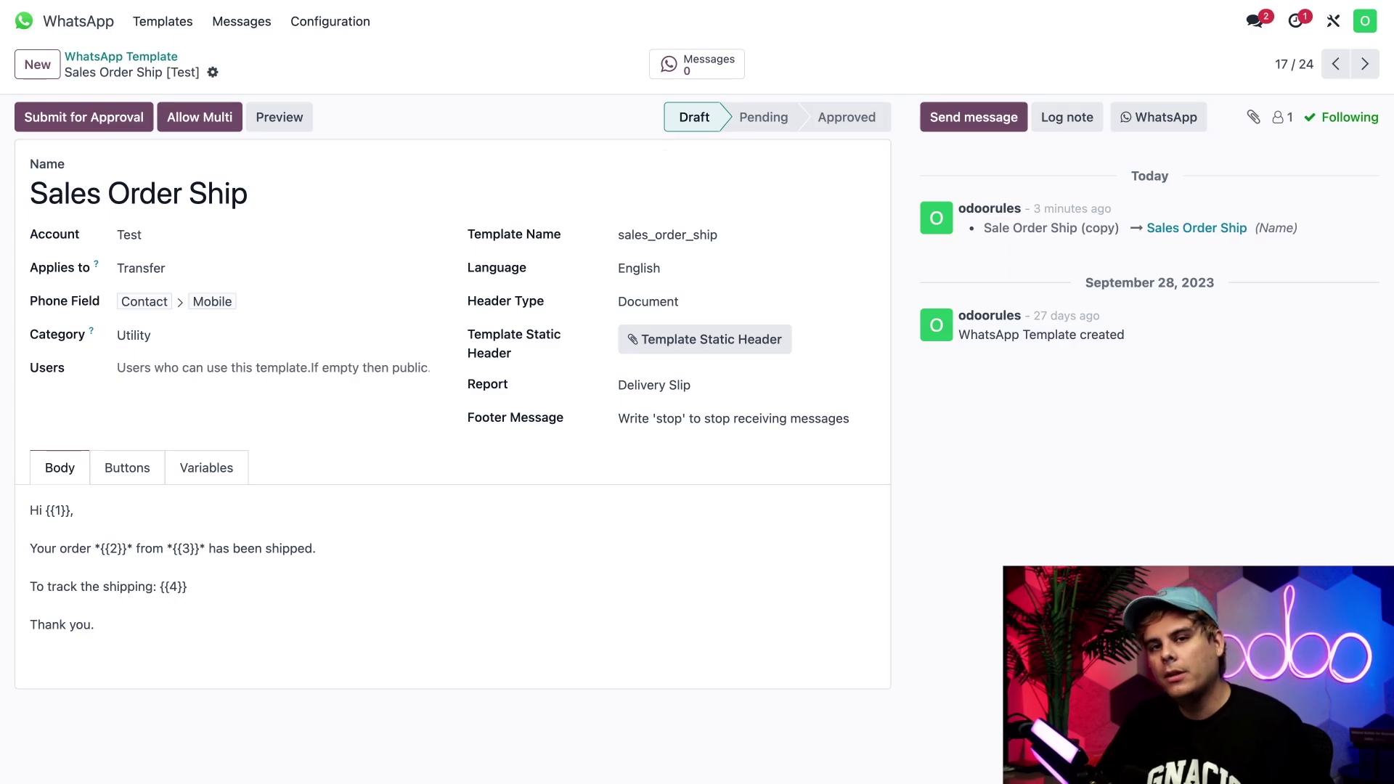
pyautogui.click(279, 117)
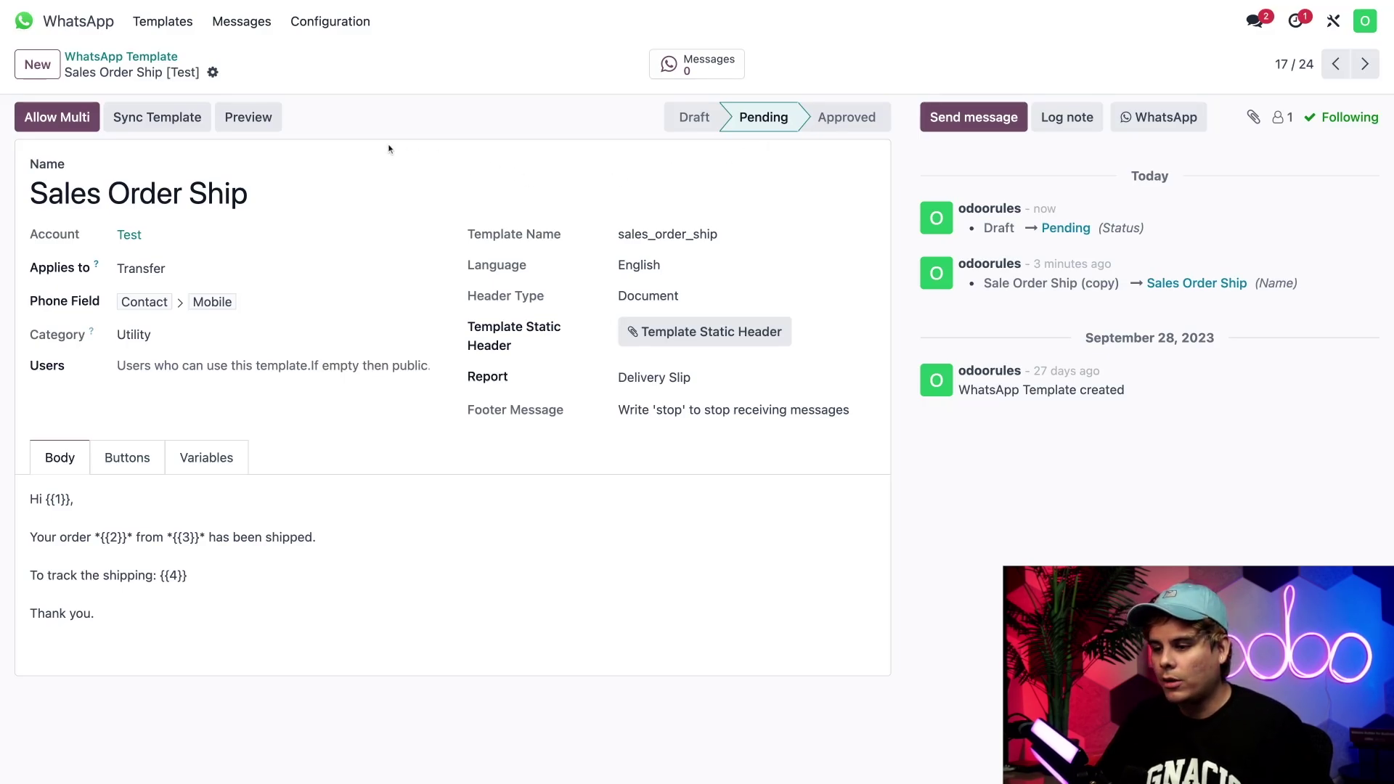
pyautogui.click(24, 21)
# Step: Search Contacts by the director's name and open the Gemini Furniture director's record
pyautogui.click(748, 97)
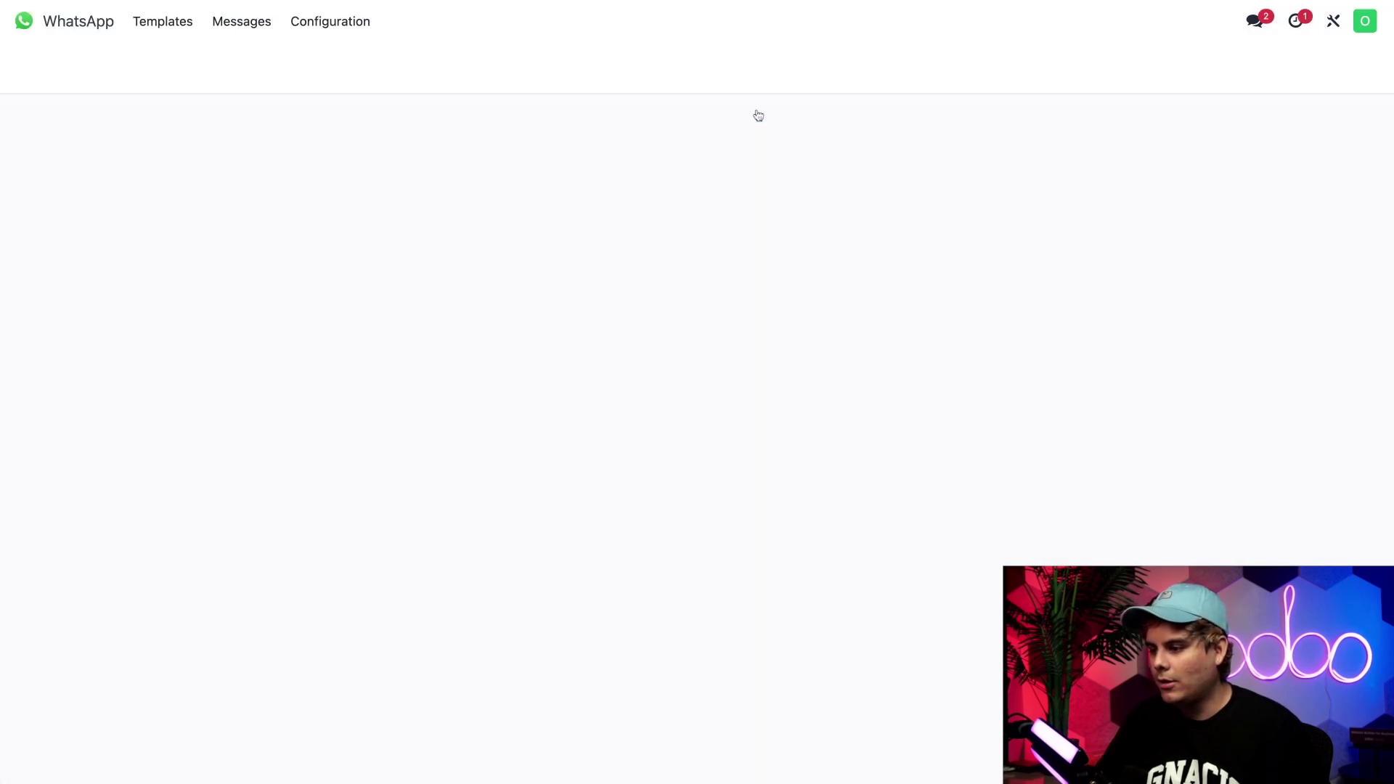
pyautogui.write('soham')
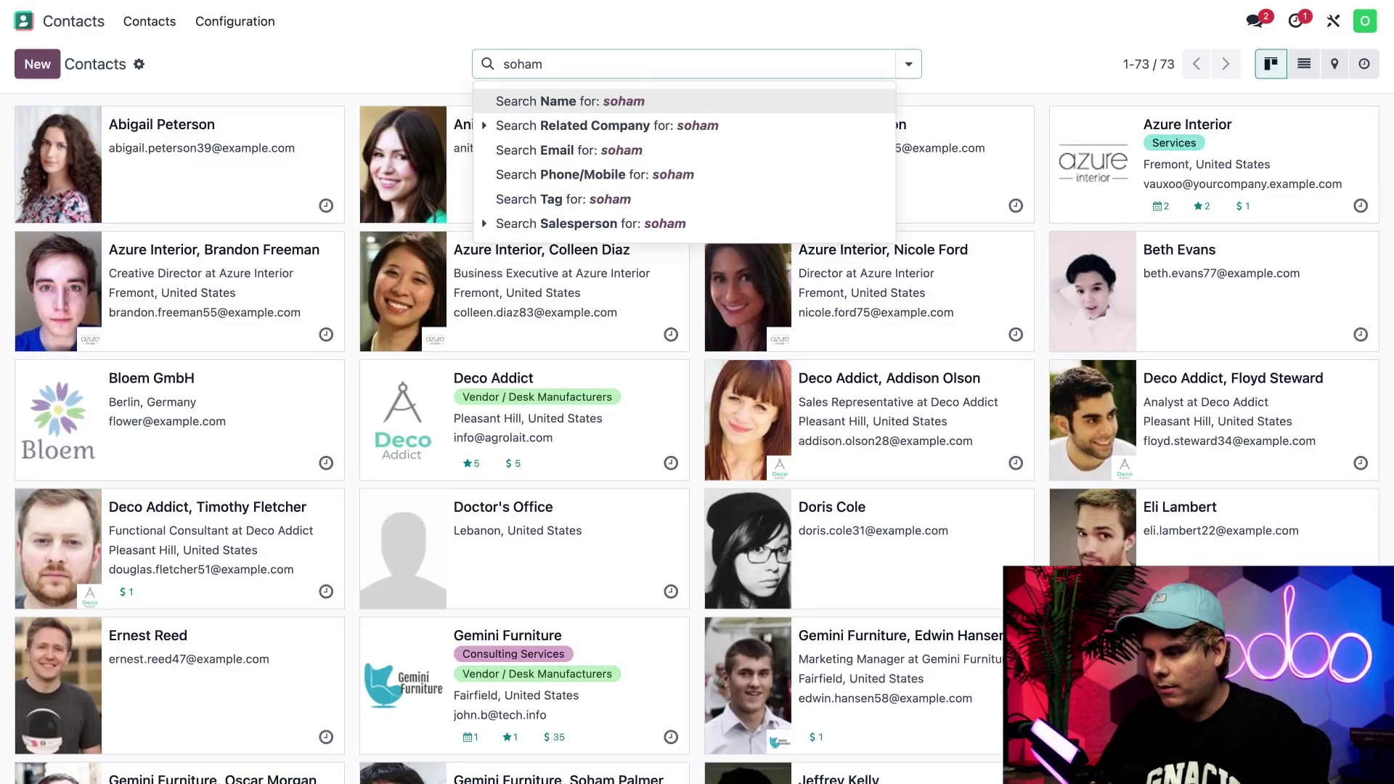
pyautogui.press('Return')
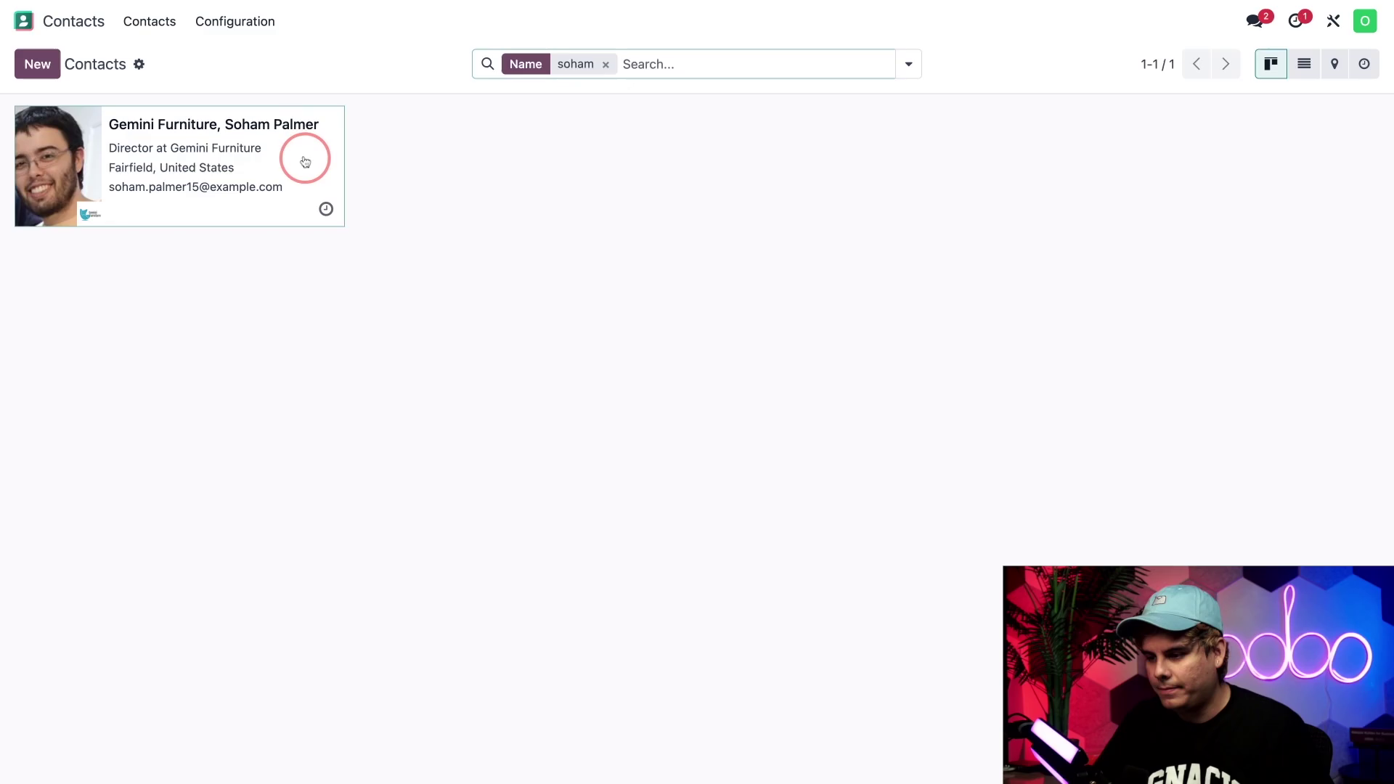
pyautogui.click(305, 156)
pyautogui.moveTo(693, 289)
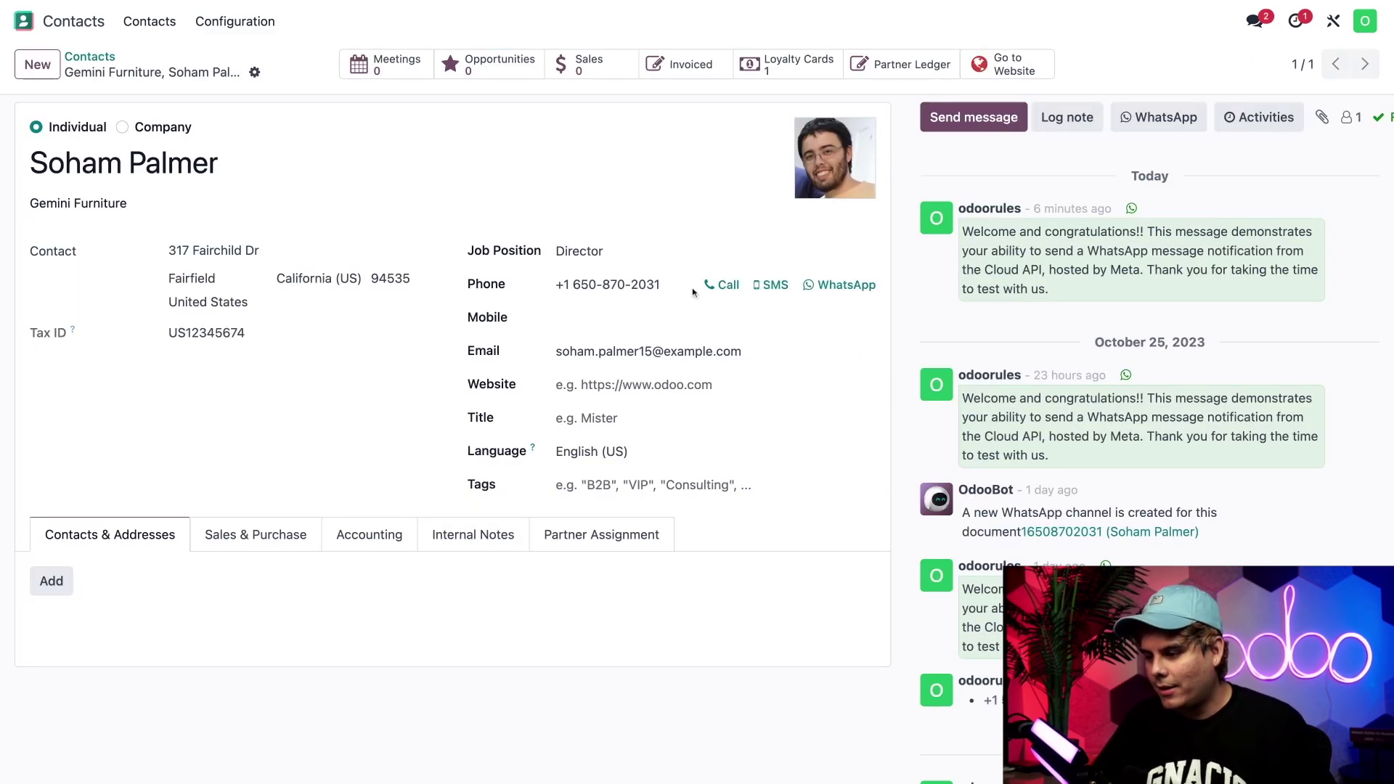
# Step: Start a WhatsApp message to the contact, trying Payment Link and Event Reminder before choosing Hello World [Test]
pyautogui.click(854, 286)
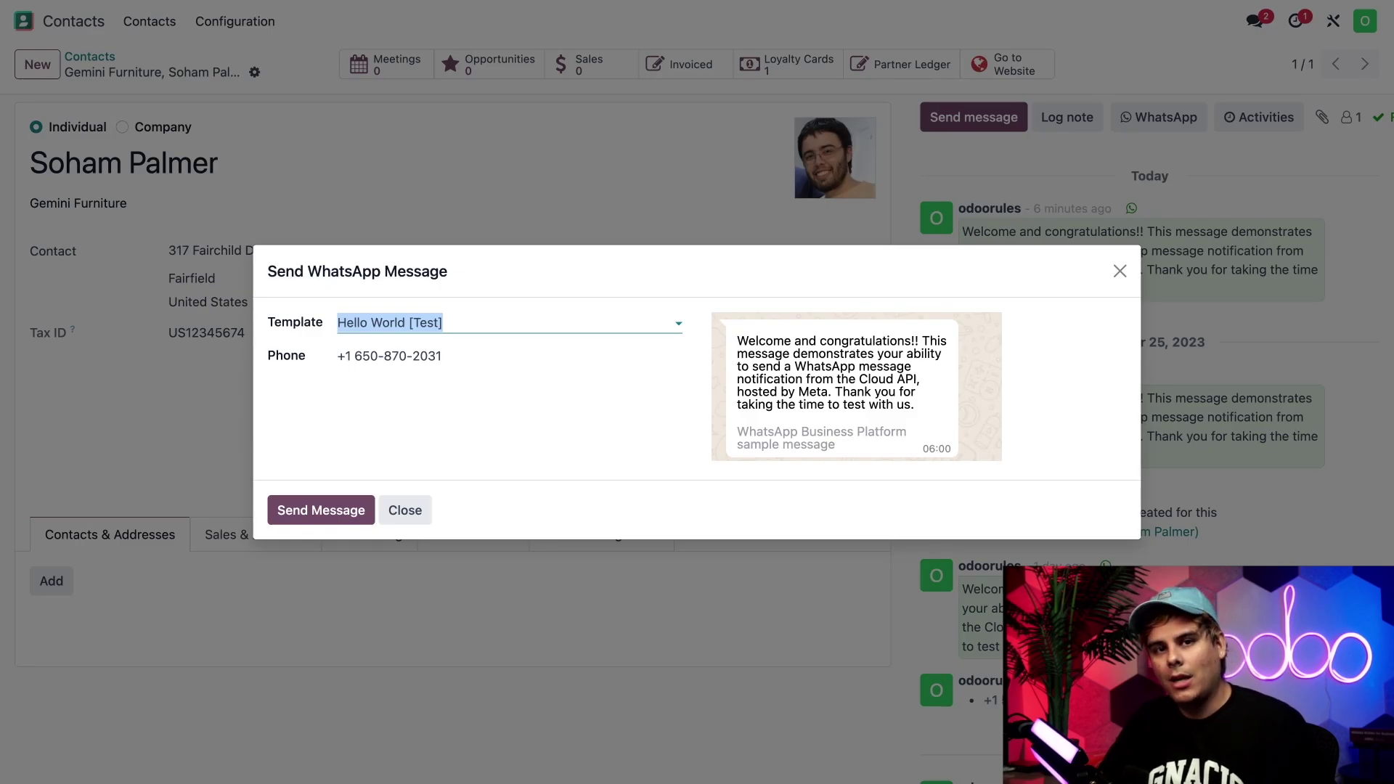
pyautogui.click(557, 324)
pyautogui.click(423, 399)
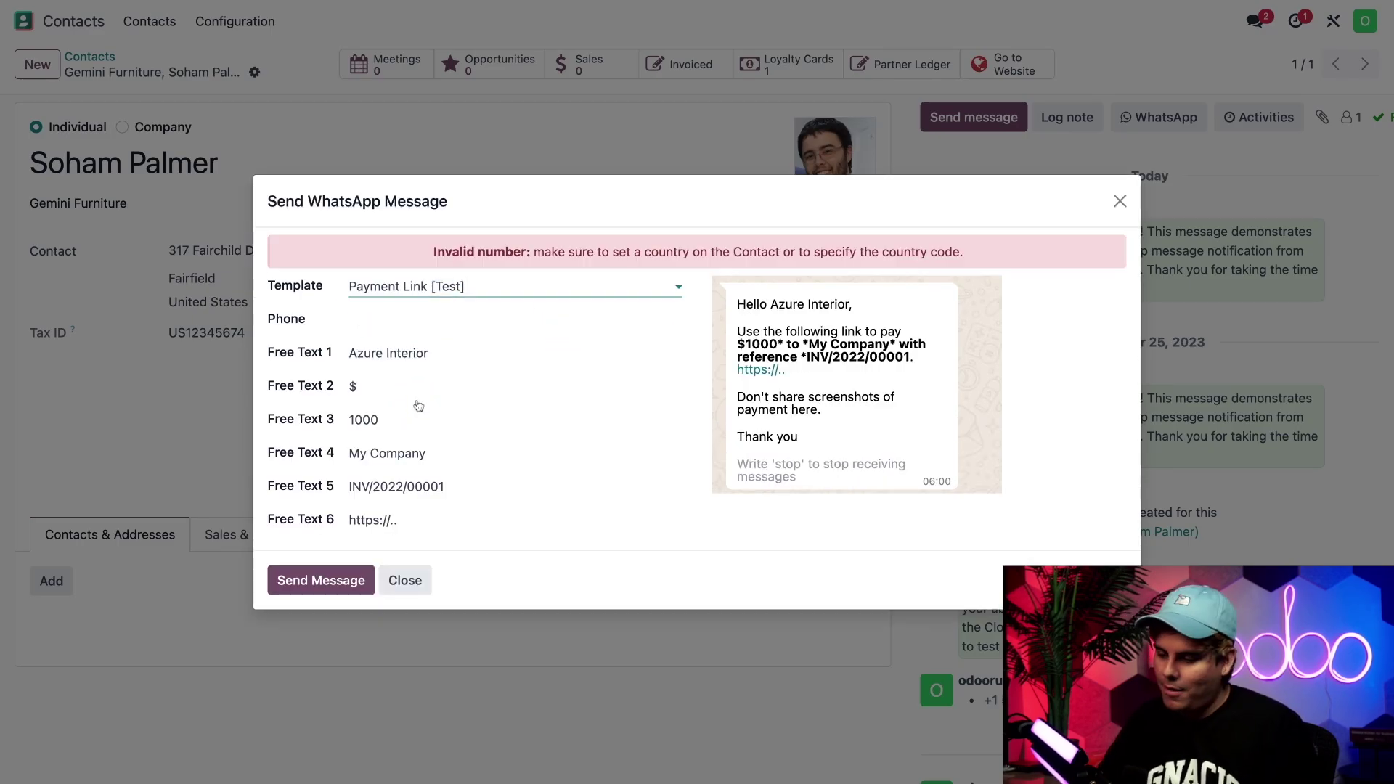
pyautogui.click(574, 287)
pyautogui.click(470, 402)
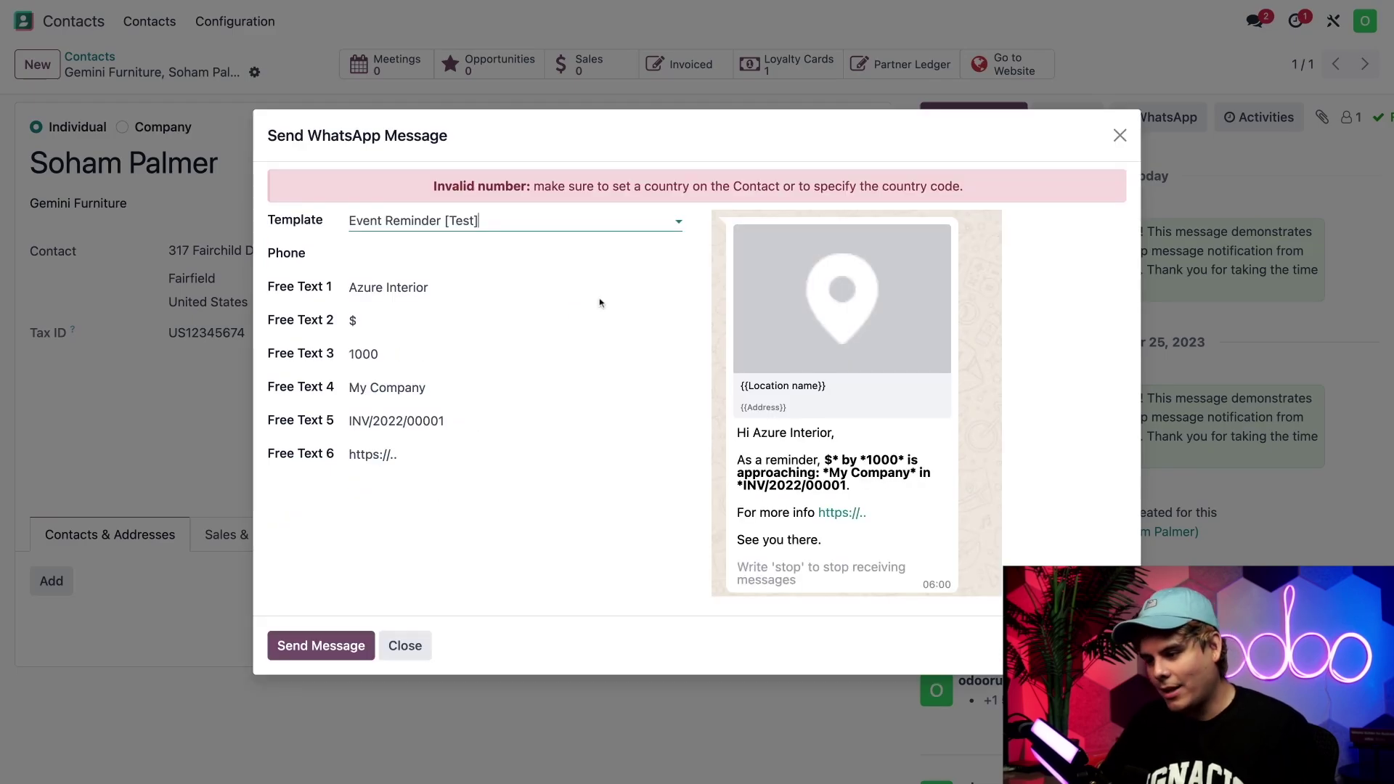
pyautogui.click(604, 225)
pyautogui.click(479, 251)
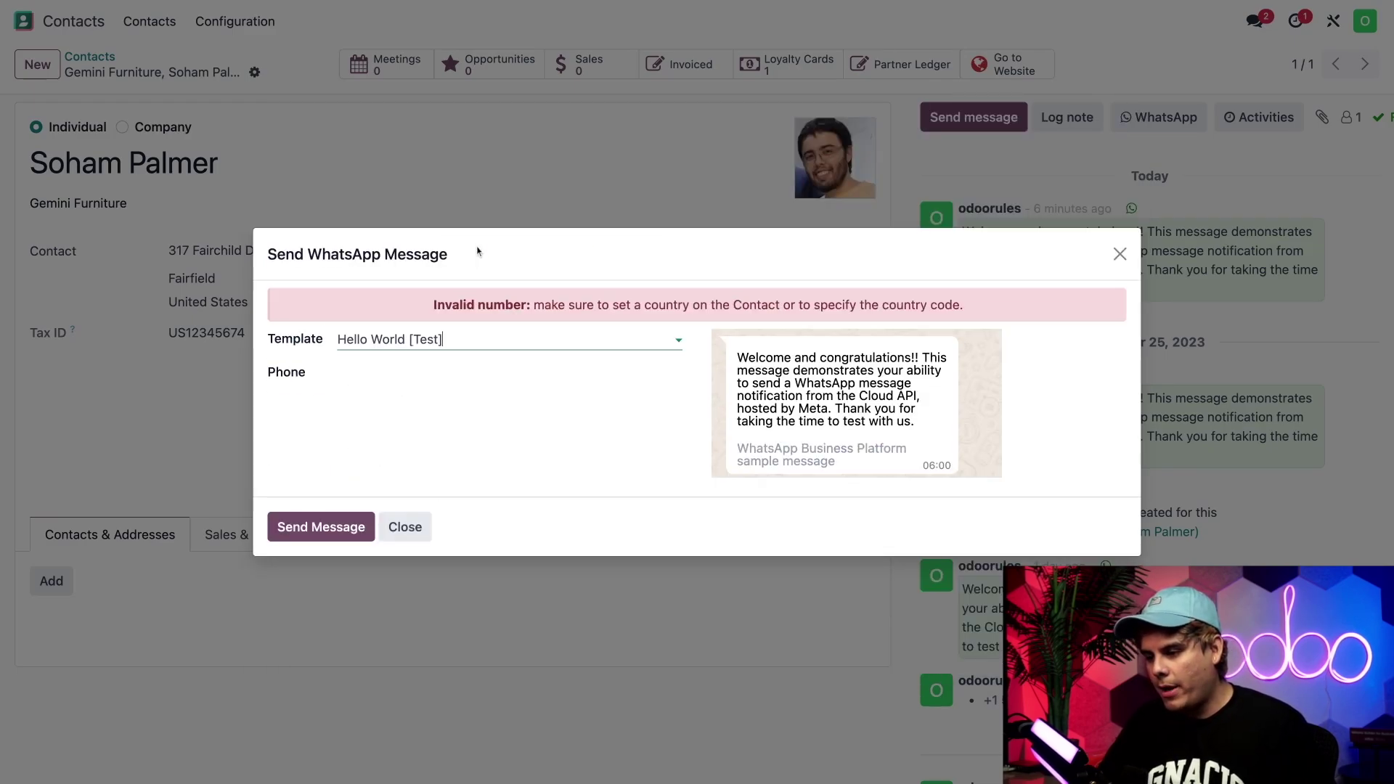
pyautogui.click(708, 383)
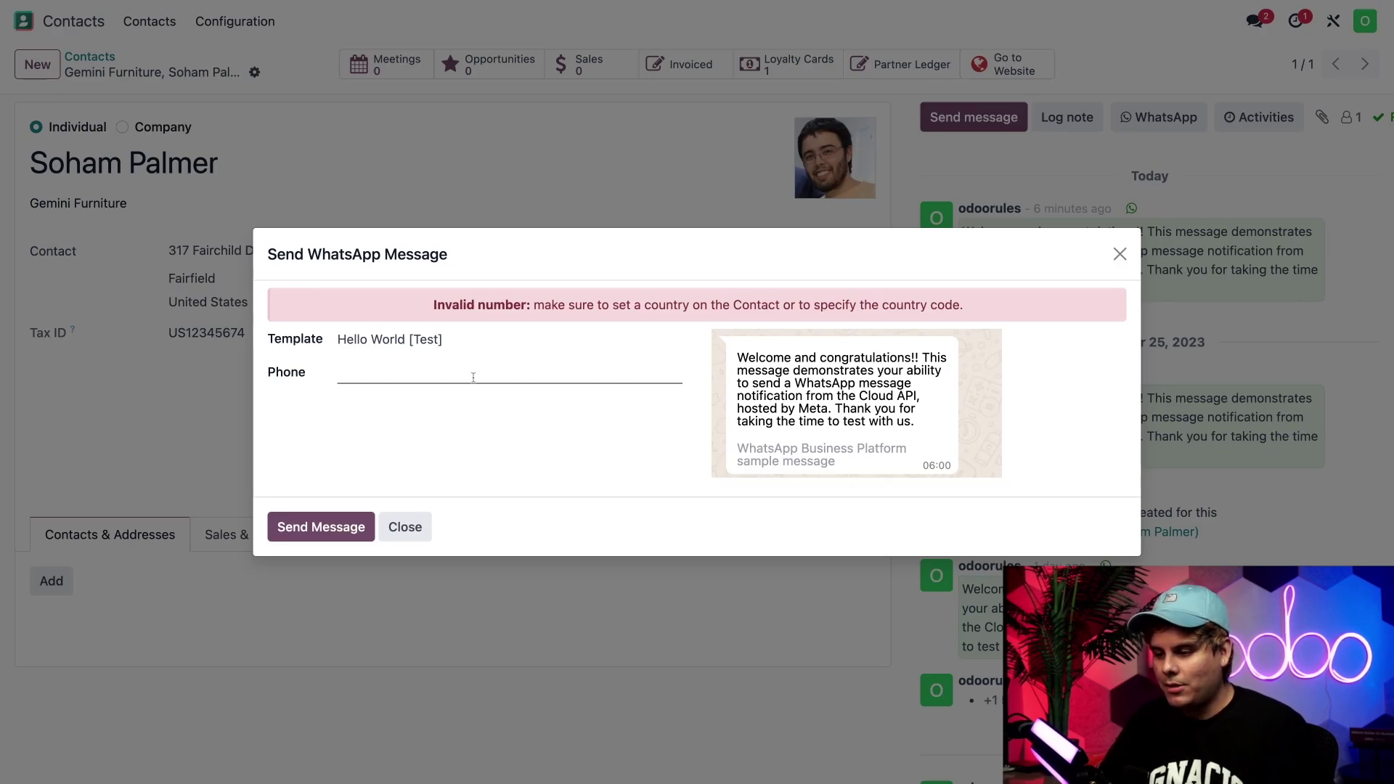
# Step: Paste the contact's phone number into Phone and send the Hello World message
pyautogui.click(474, 376)
pyautogui.hotkey('ctrl', 'v')
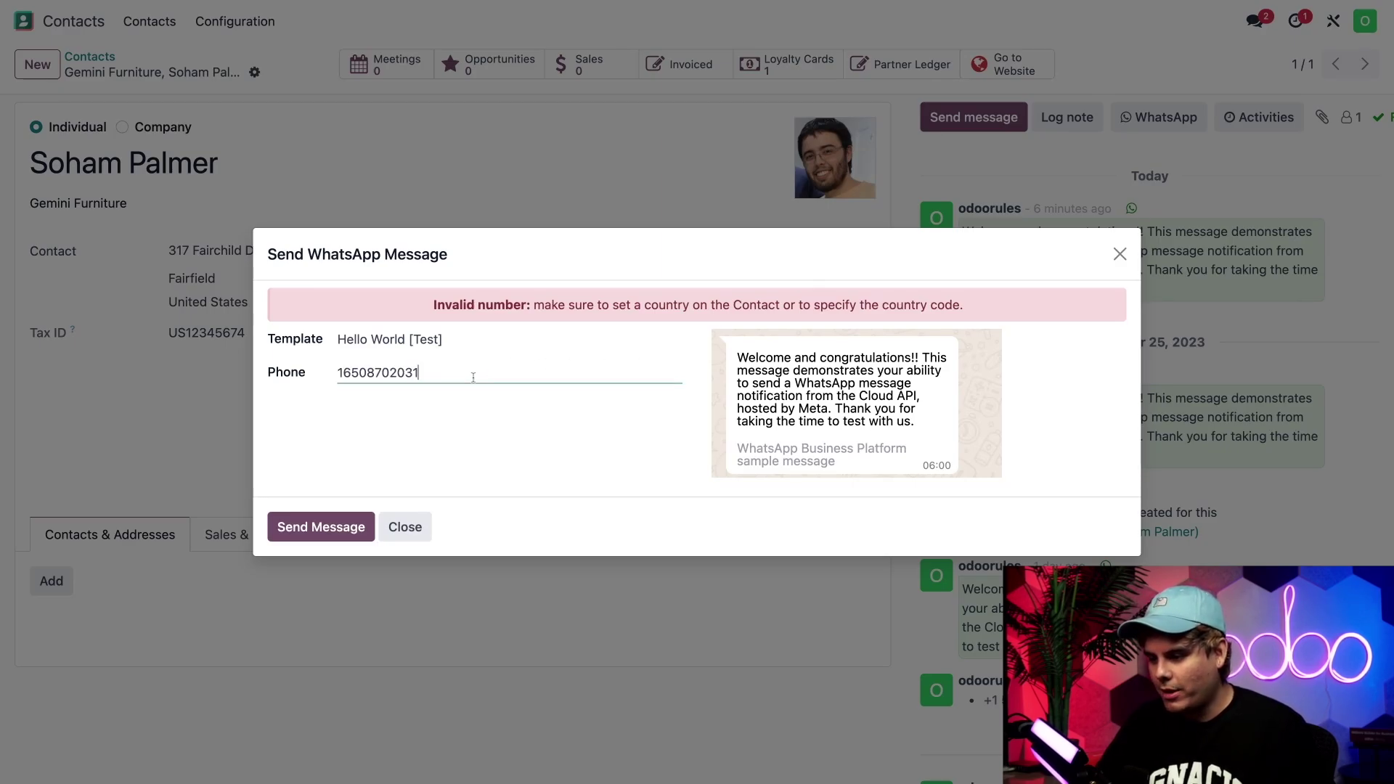
pyautogui.click(522, 429)
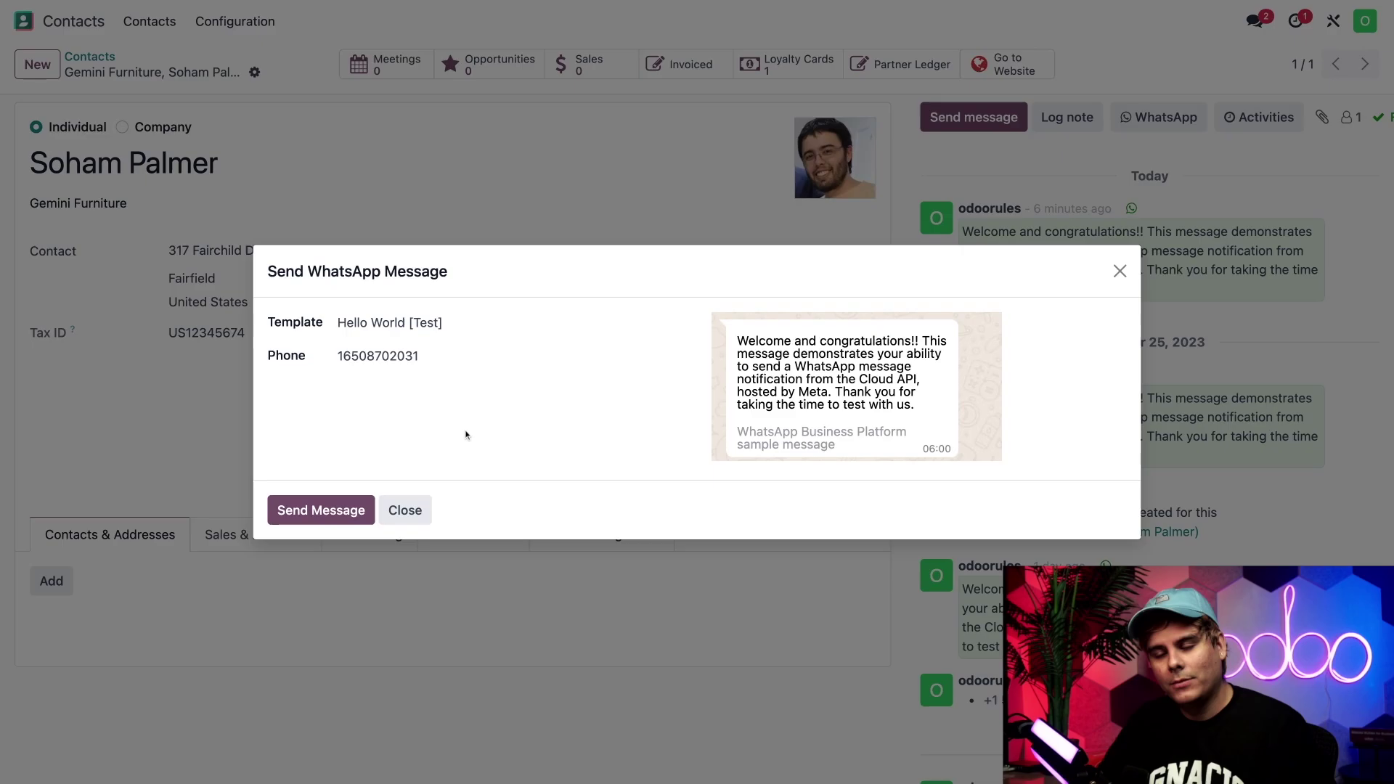
pyautogui.click(331, 501)
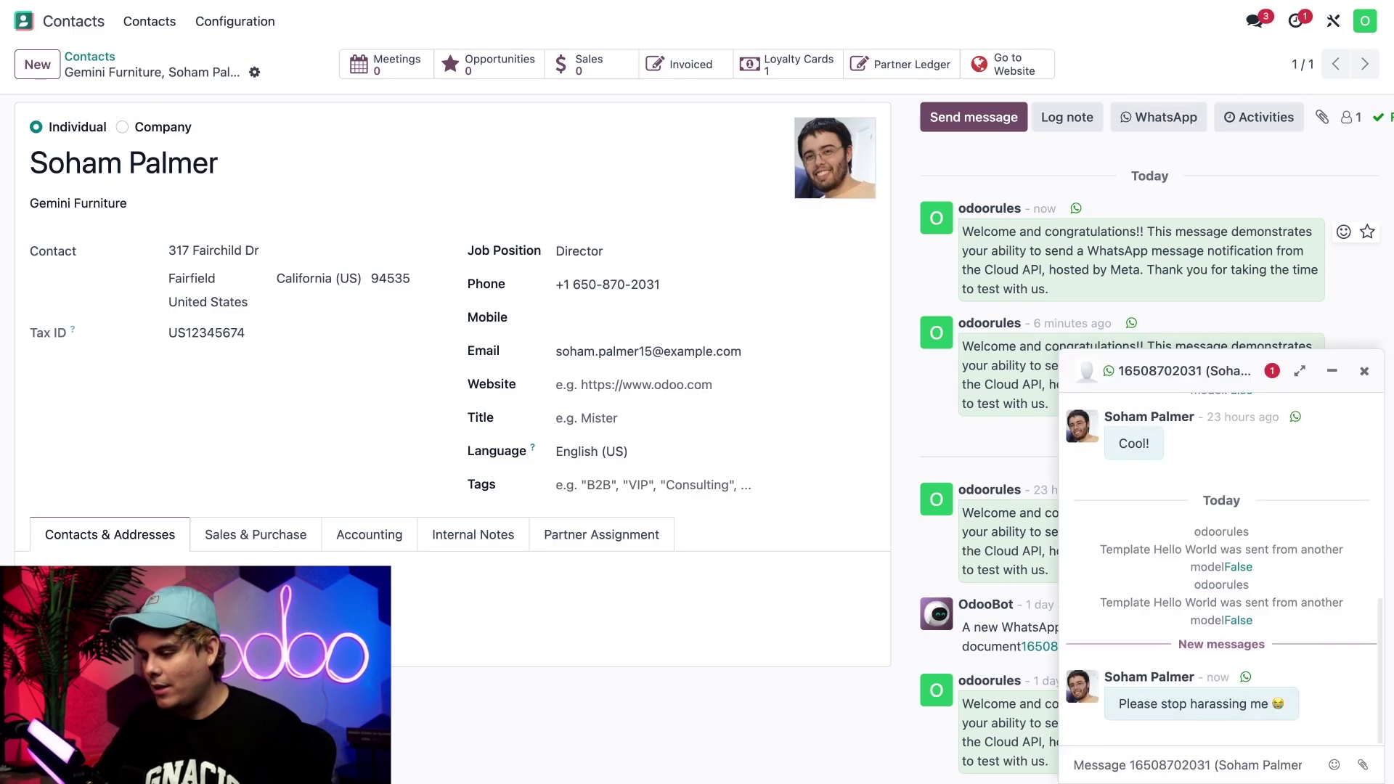
# Step: Reopen the contact's WhatsApp conversation from recent conversations to read the reply, then minimise the chat
pyautogui.moveTo(1284, 704); pyautogui.dragTo(1119, 705)
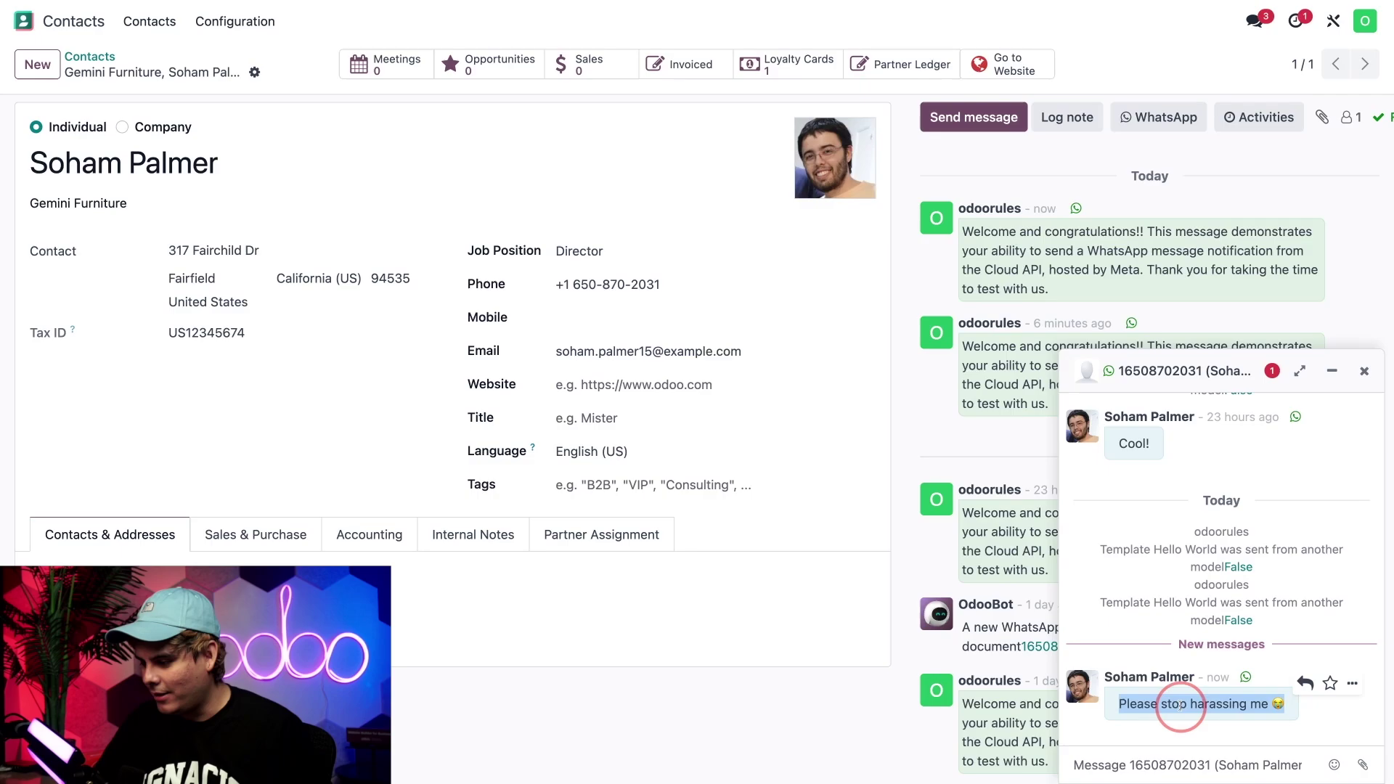
pyautogui.click(1121, 657)
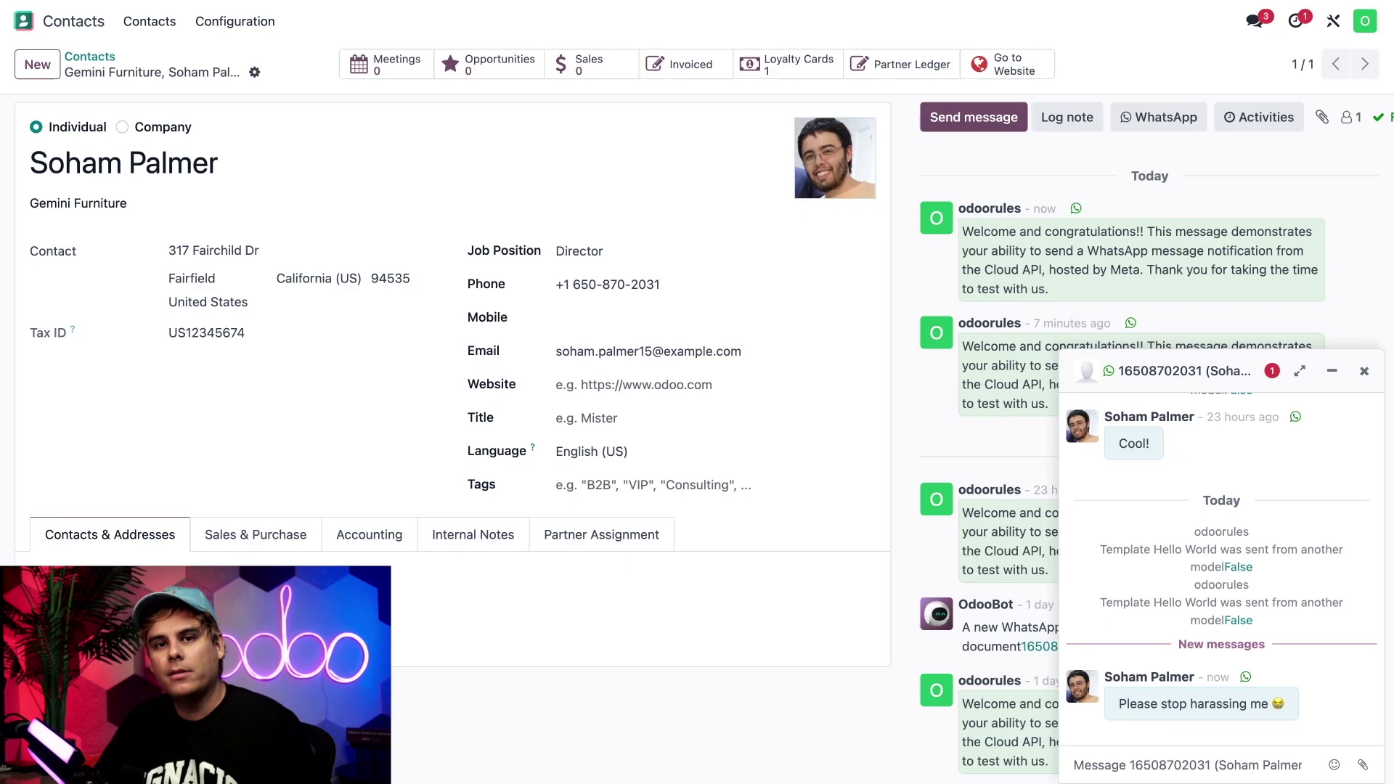
pyautogui.click(1254, 22)
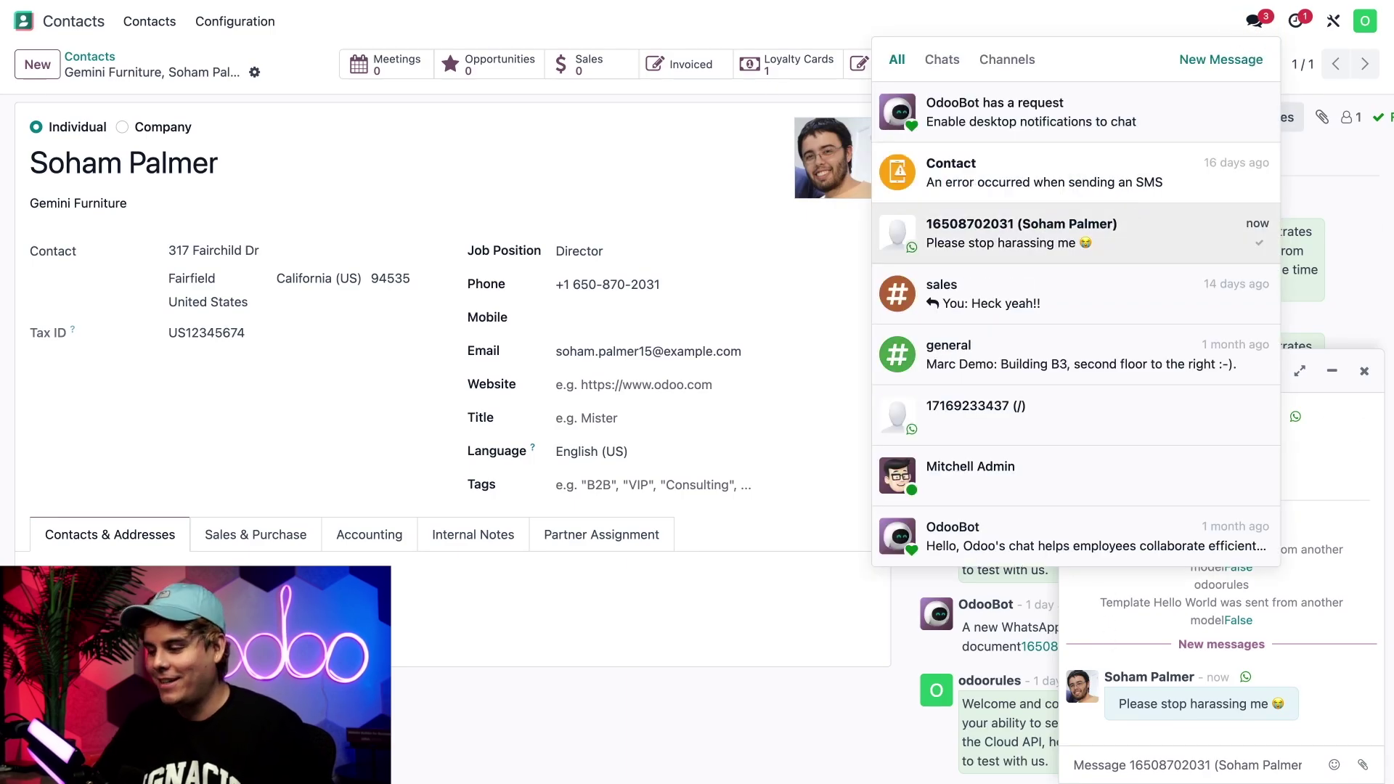
pyautogui.click(1075, 233)
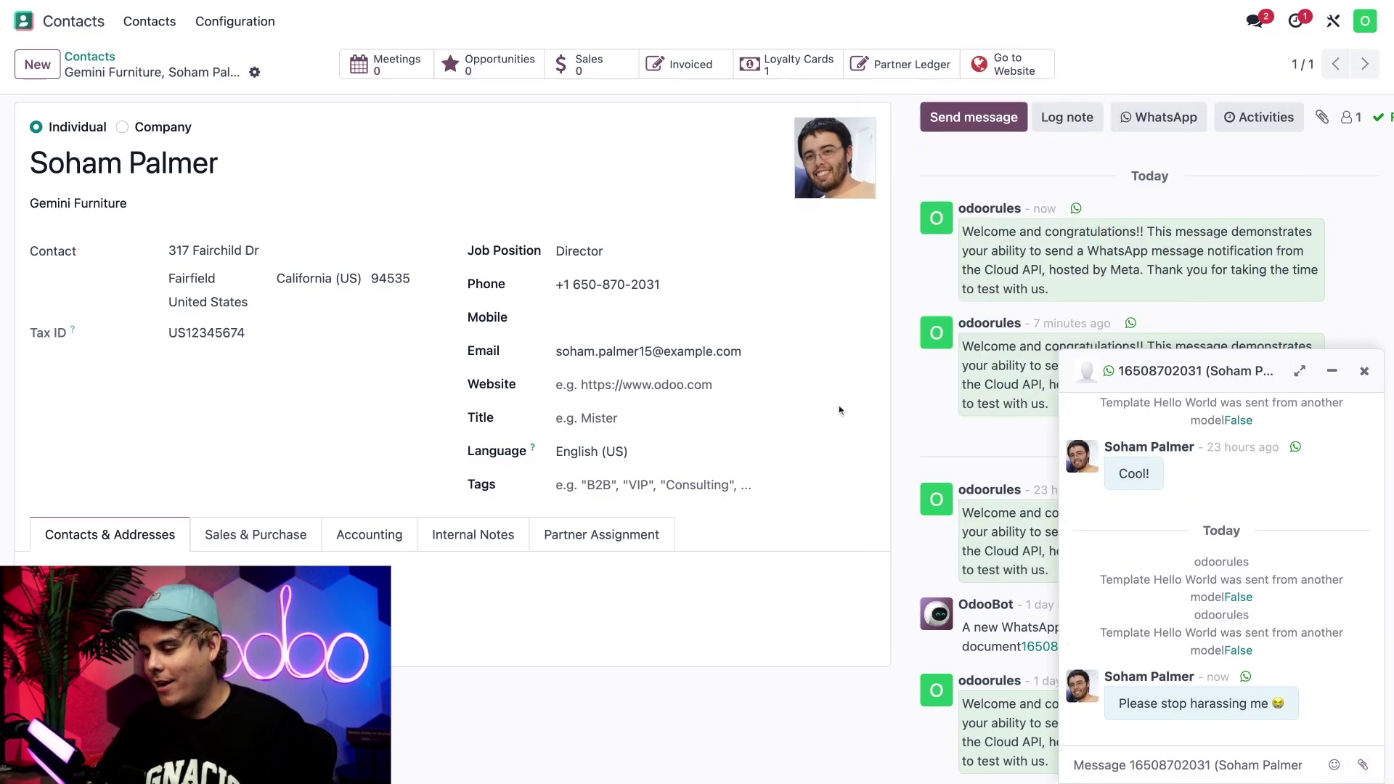
pyautogui.click(1331, 373)
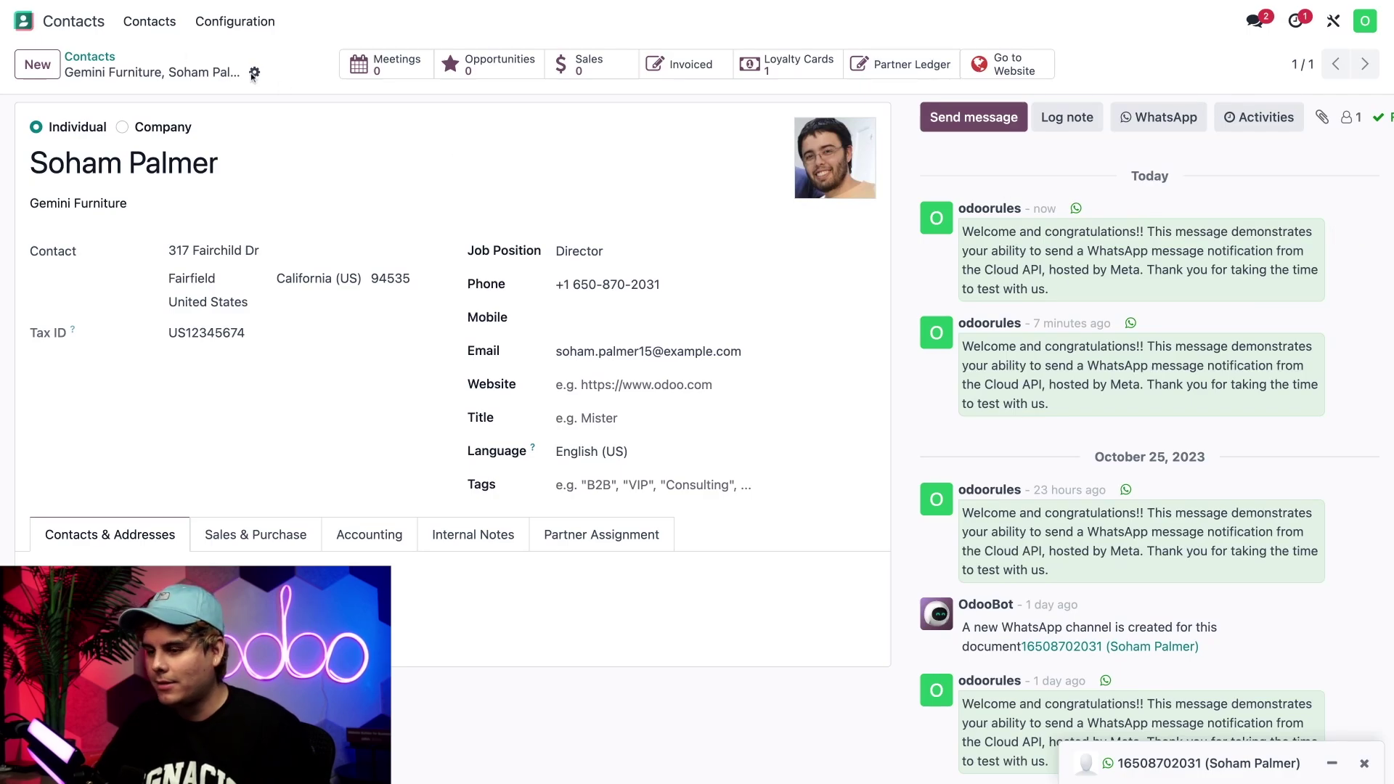
# Step: Open Discuss via the 'dis' search and view the contact's WhatsApp conversation
pyautogui.click(23, 22)
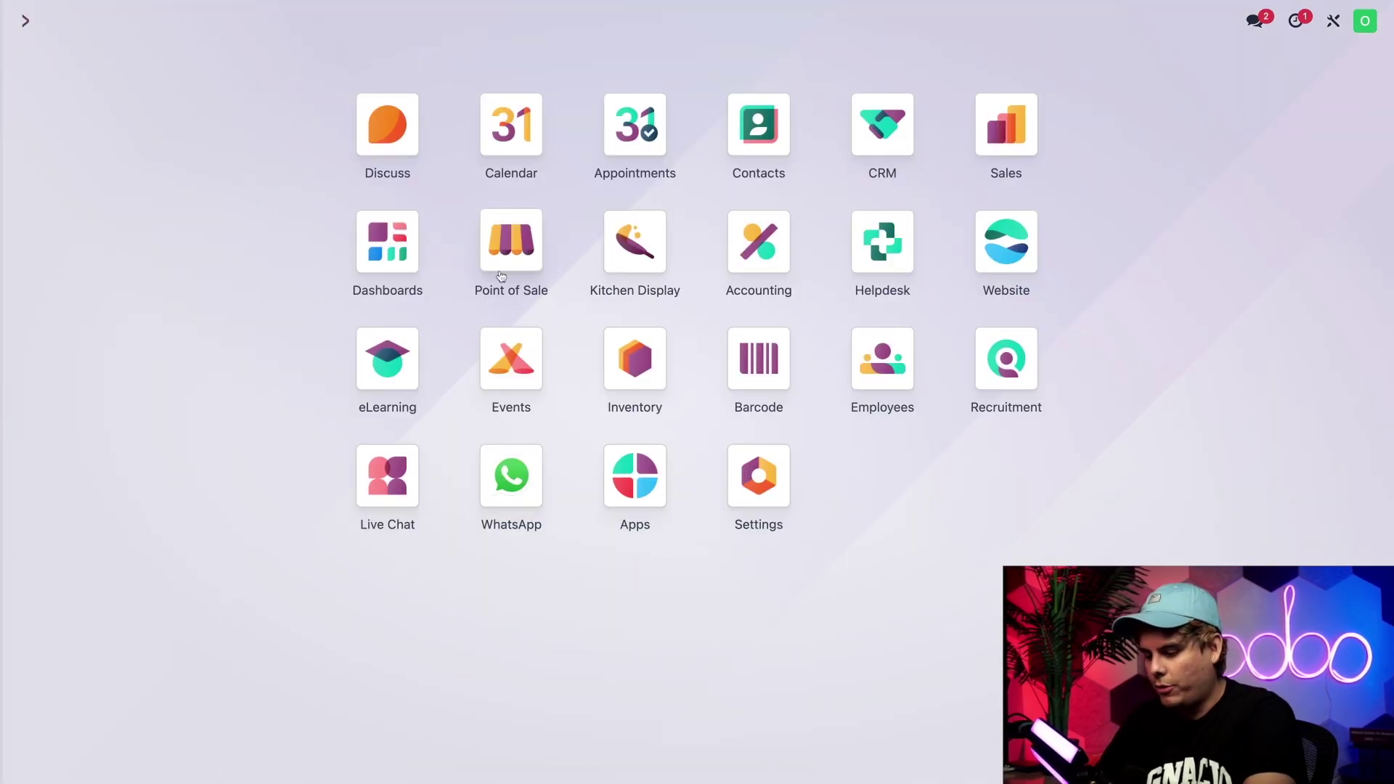
pyautogui.write('dis')
pyautogui.press('Return')
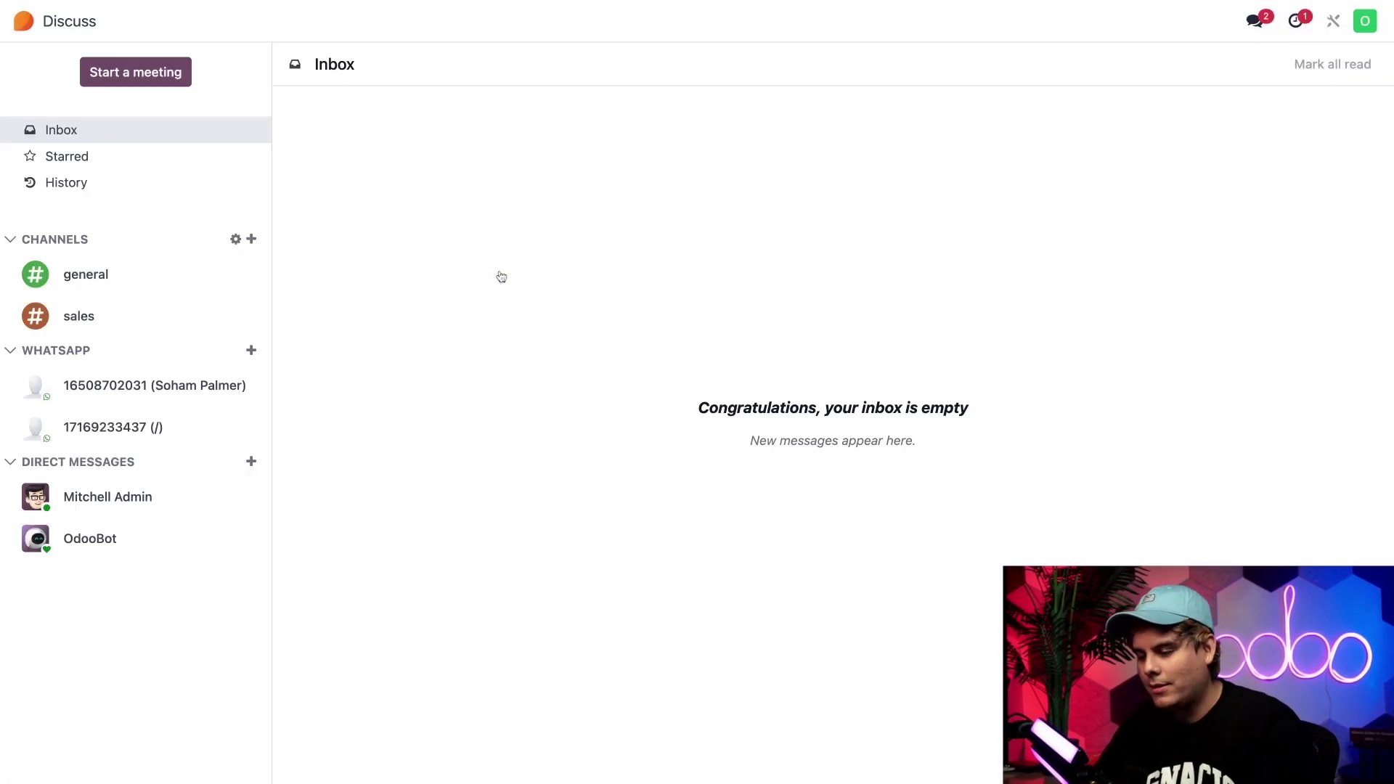
pyautogui.click(133, 393)
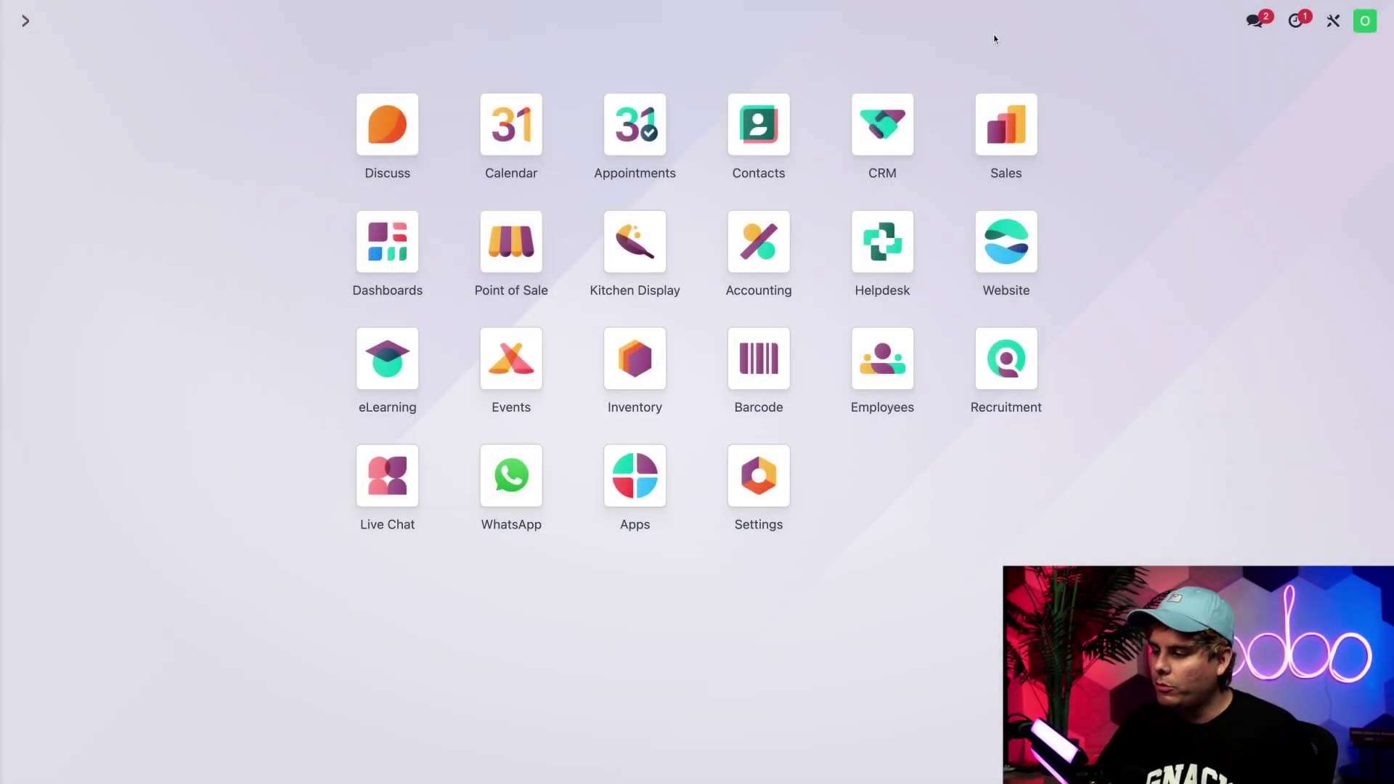
# Step: Create a new quotation in Sales and select the customer
pyautogui.click(1004, 122)
pyautogui.click(39, 67)
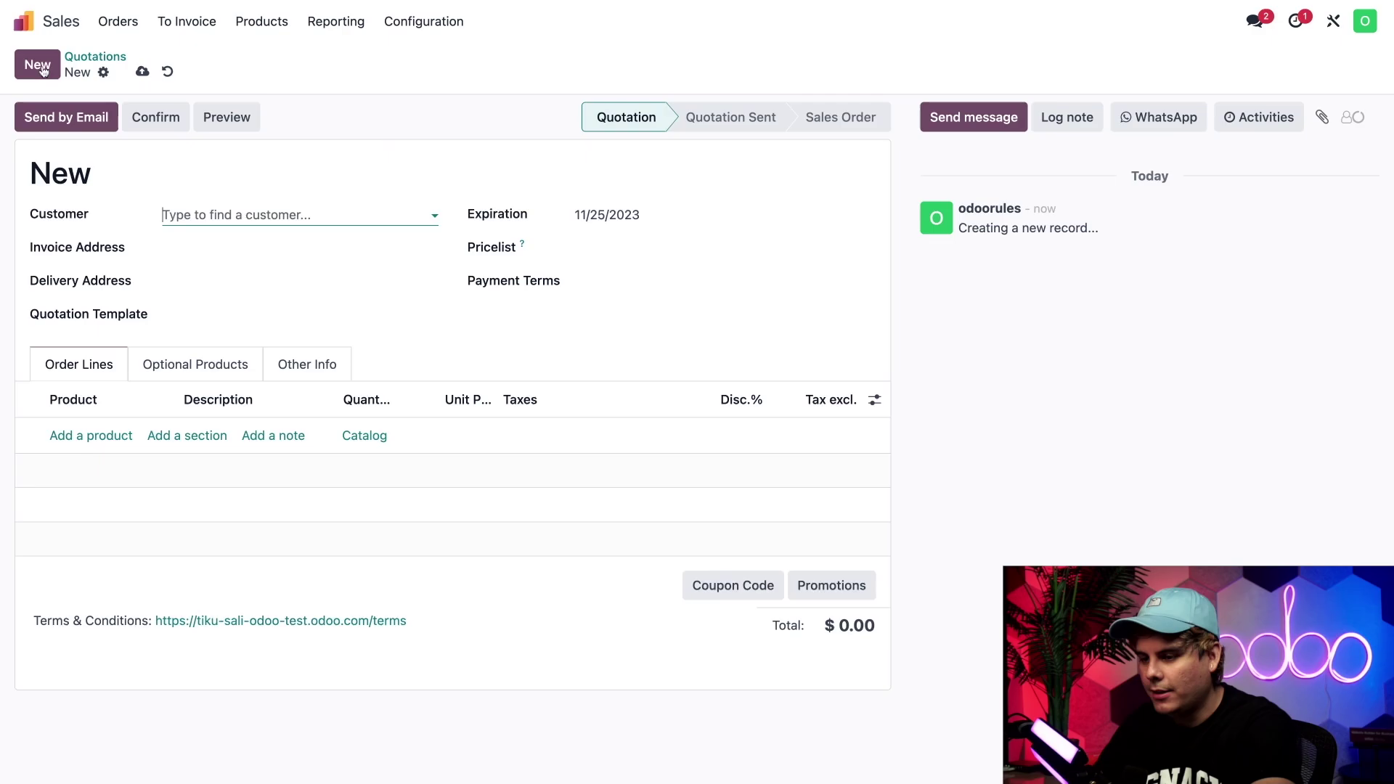
pyautogui.write('tim')
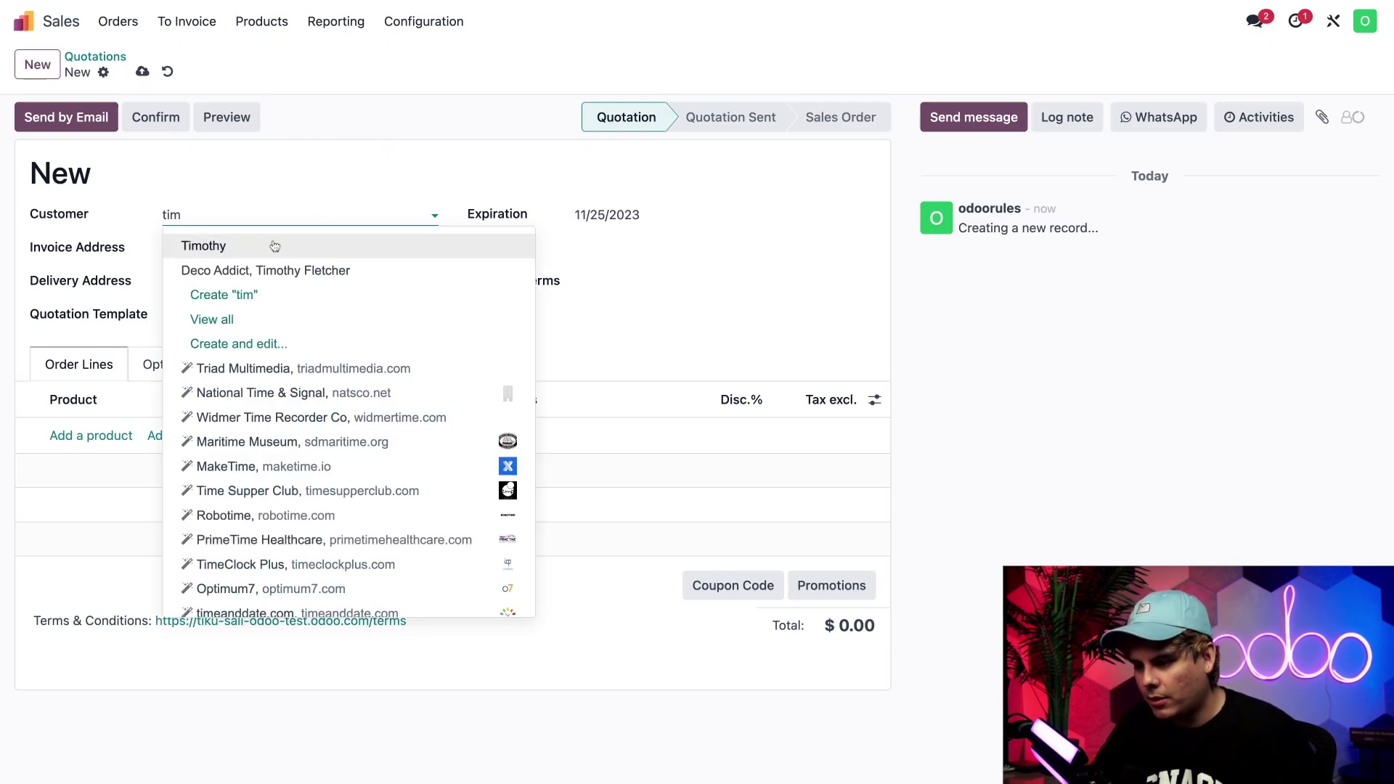
pyautogui.click(274, 245)
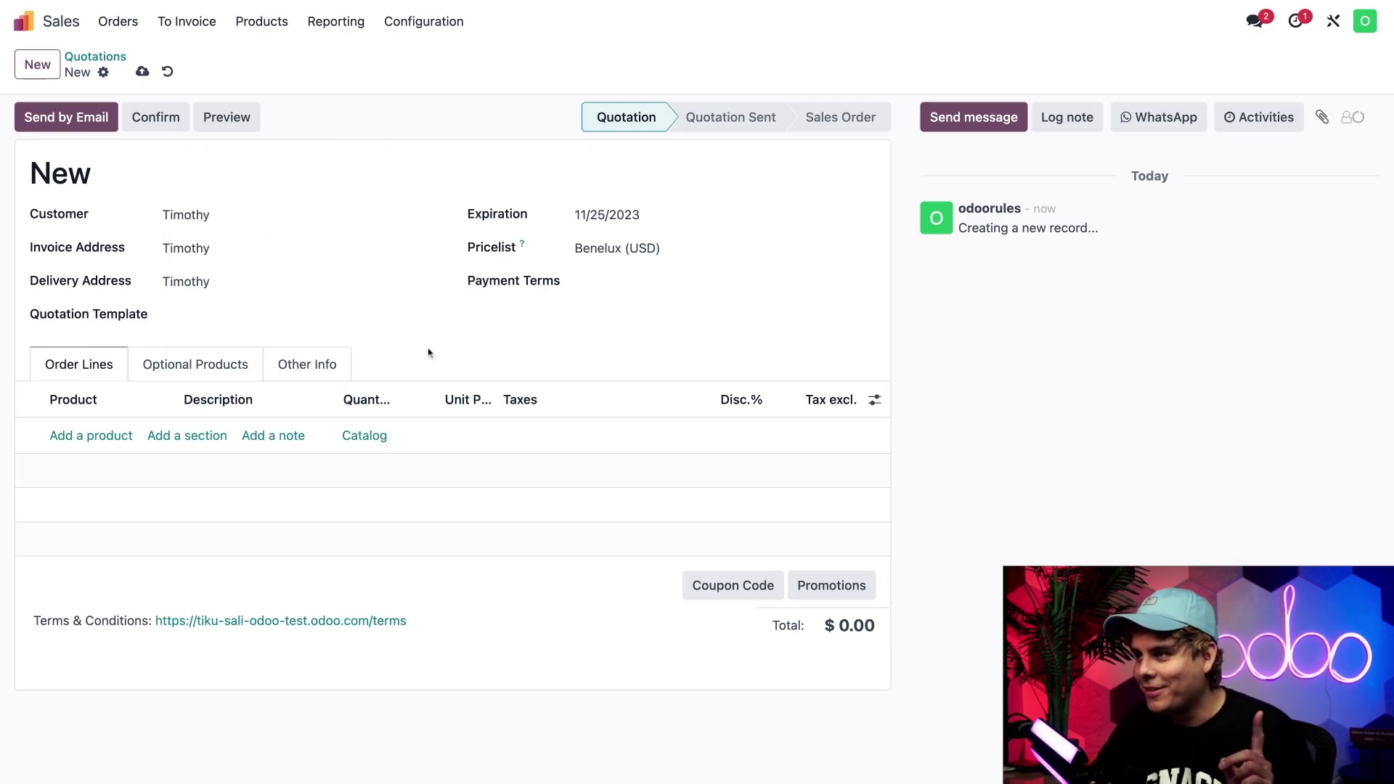
# Step: Add 10 × Office Chair Black at 120.50 and confirm it as sales order S00072
pyautogui.click(93, 438)
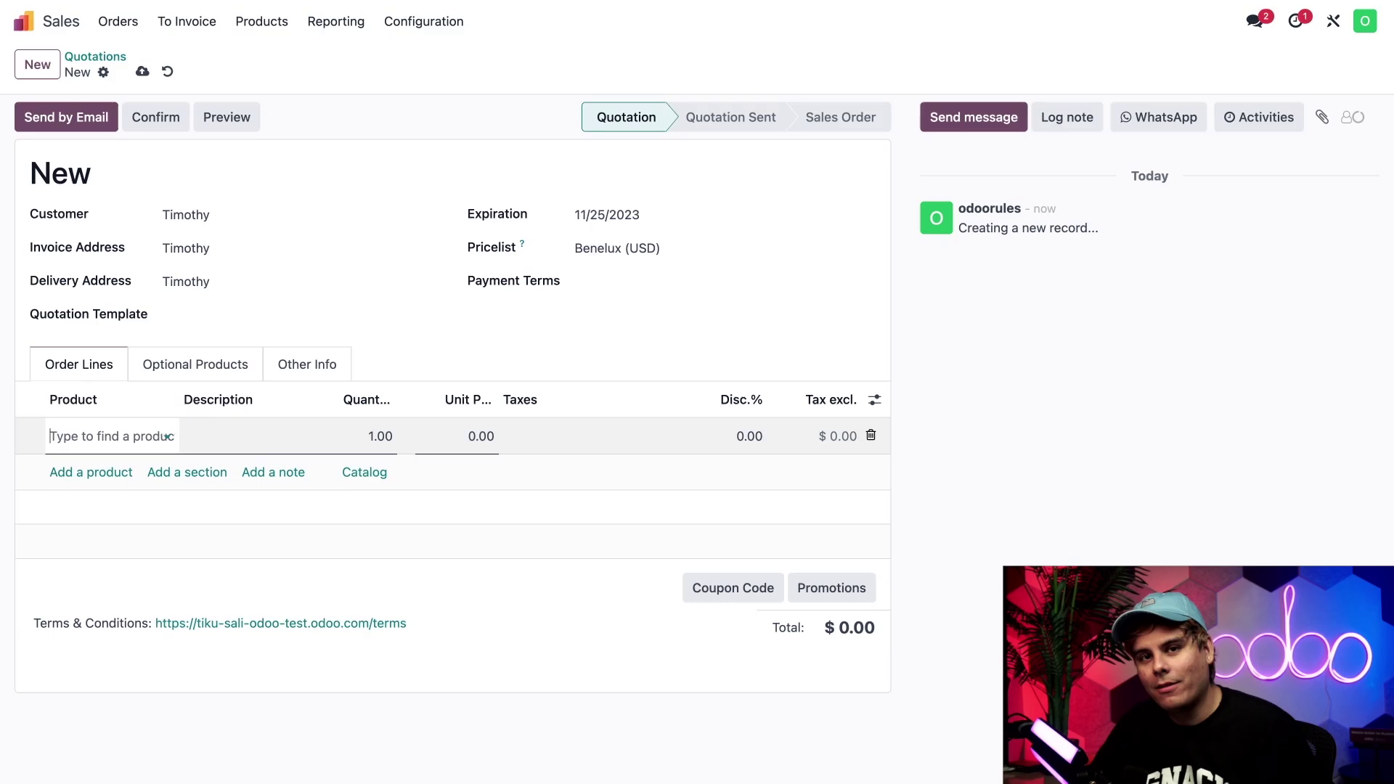
pyautogui.write('black')
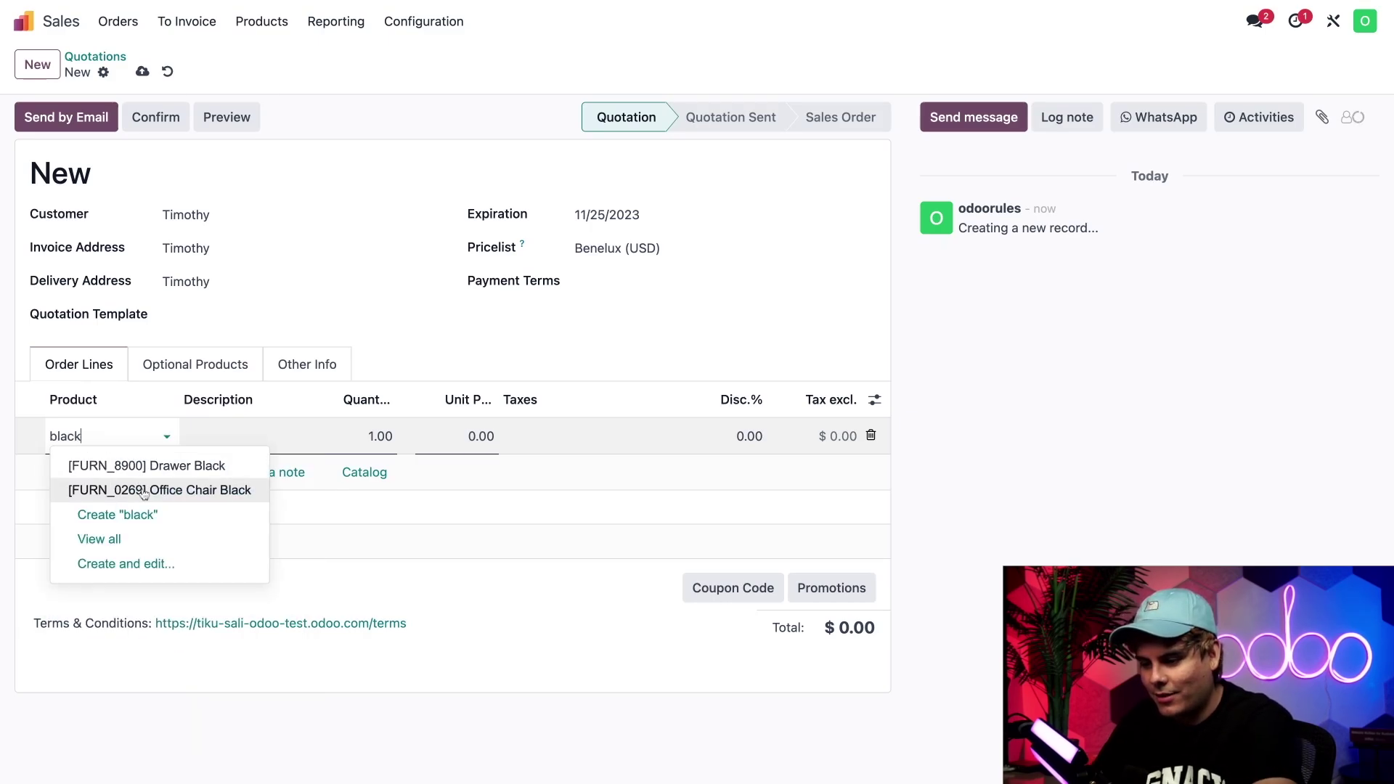
pyautogui.click(145, 489)
pyautogui.click(375, 442)
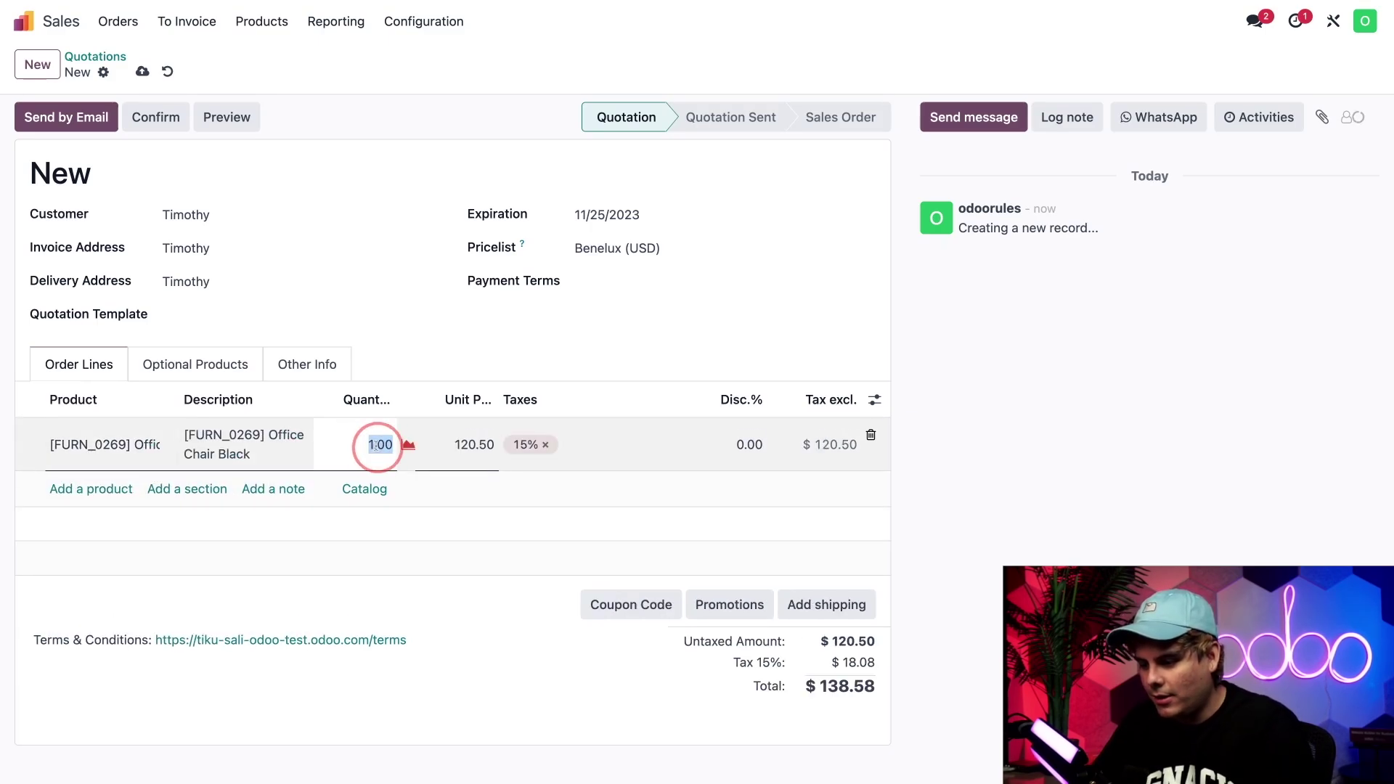
pyautogui.write('10')
pyautogui.click(395, 392)
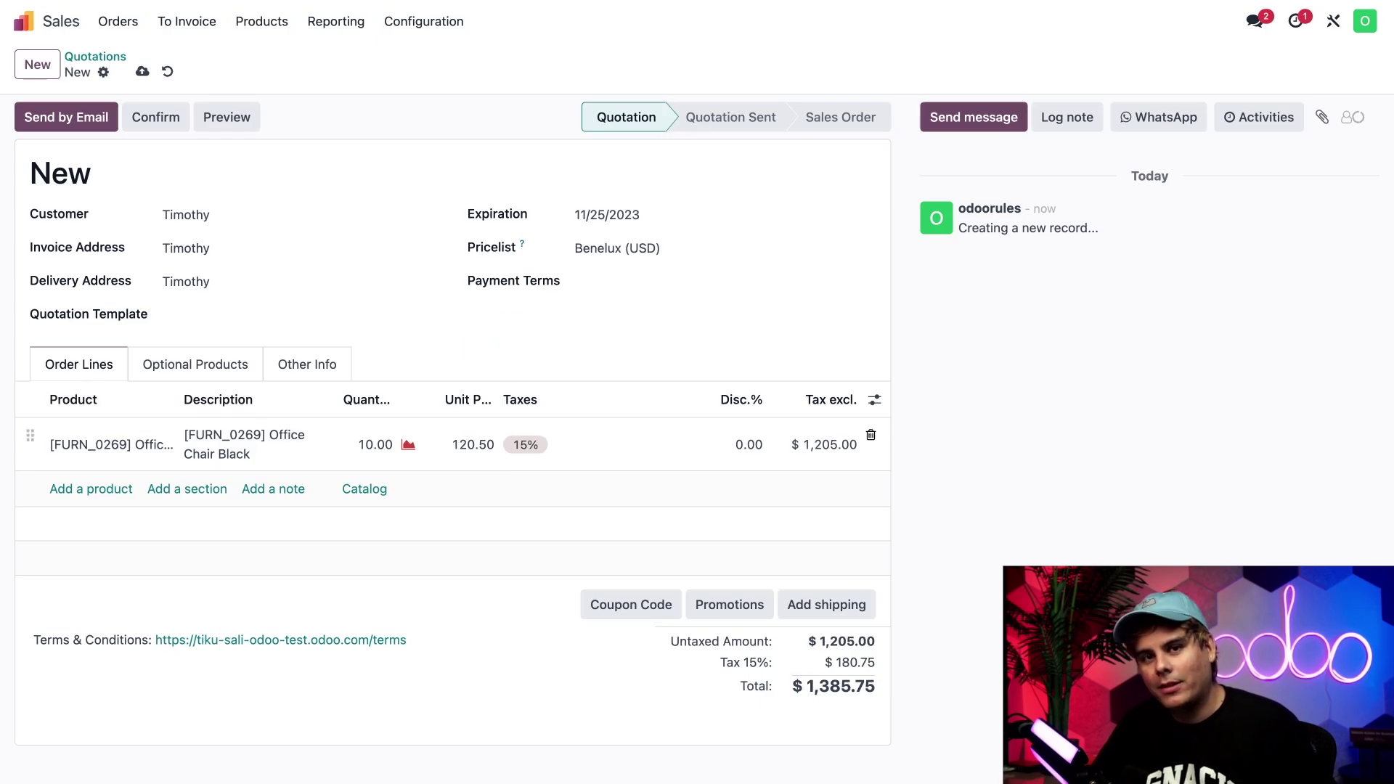
pyautogui.click(145, 117)
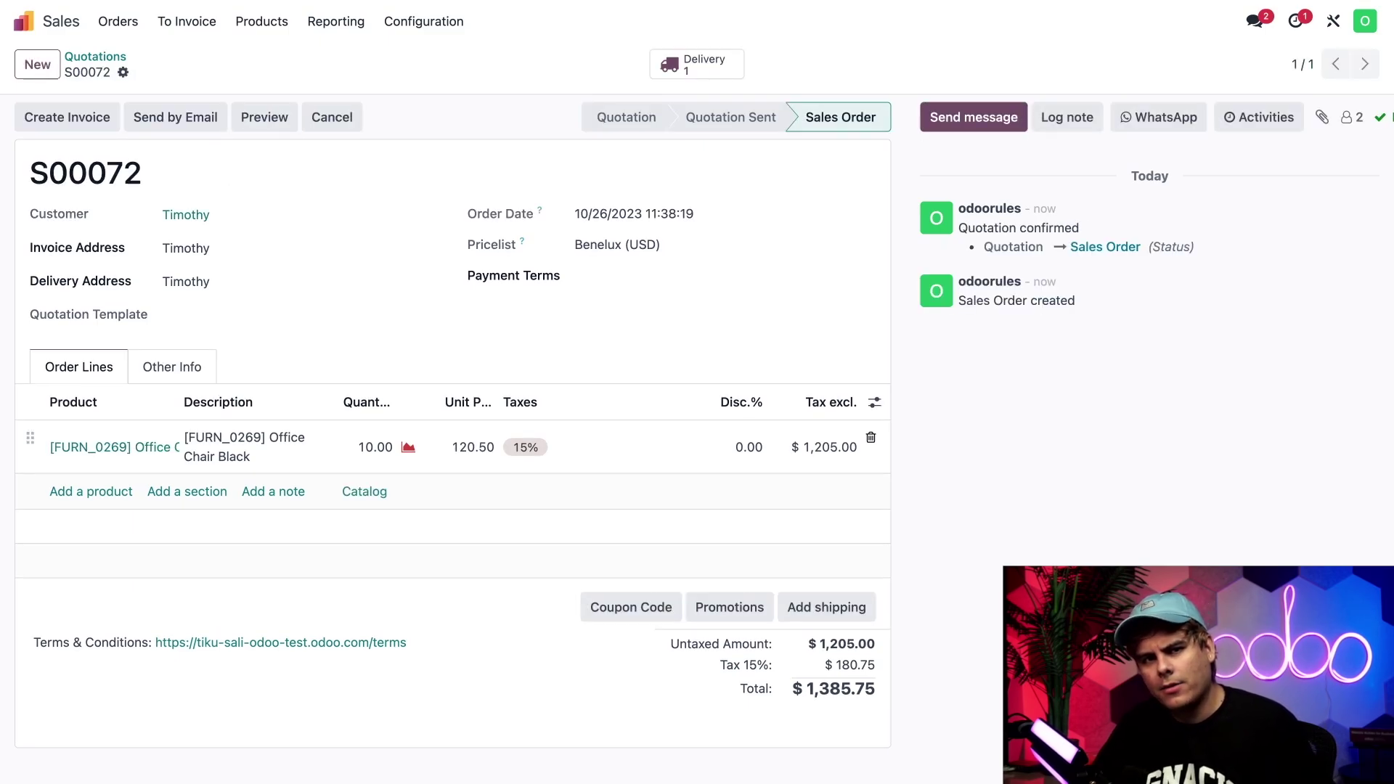
# Step: Create a draft invoice for a 50% down payment on S00072, totalling $692.88
pyautogui.click(67, 117)
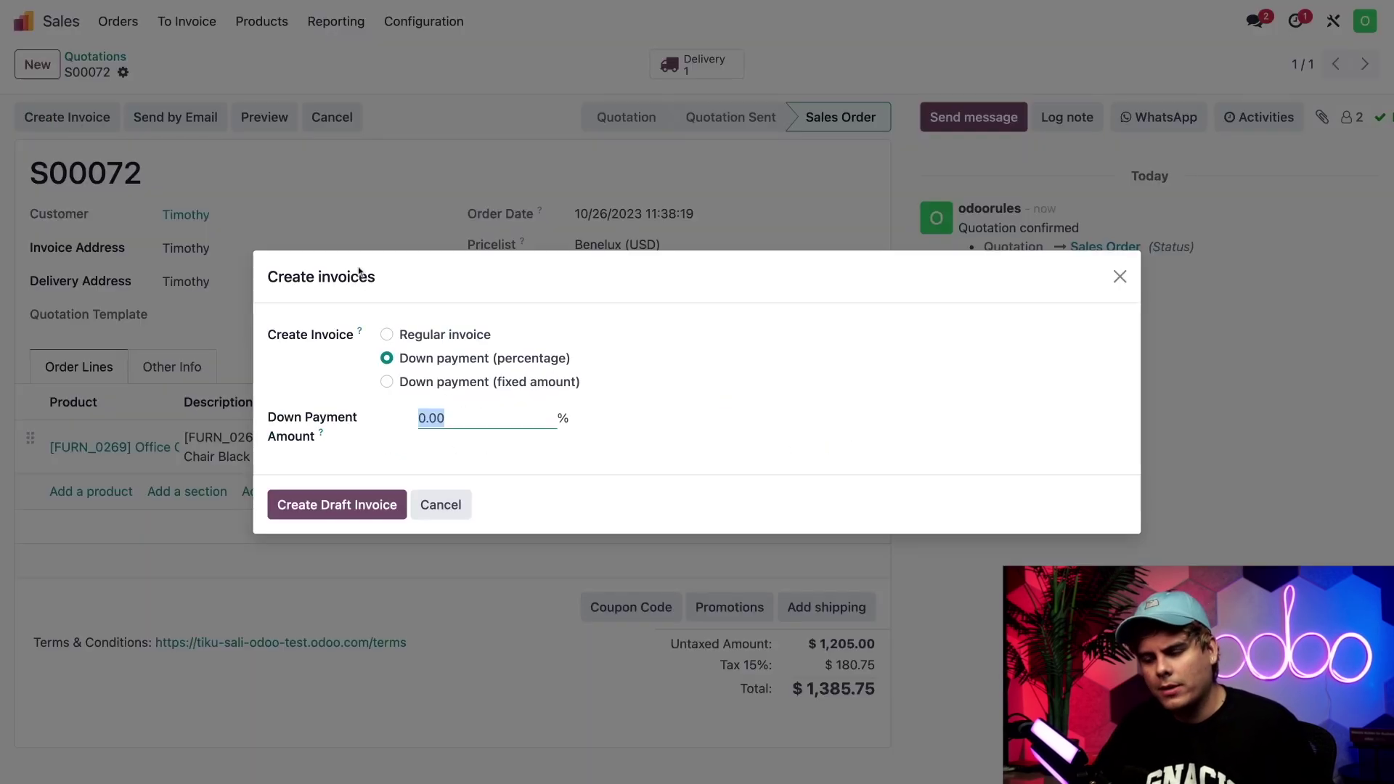
pyautogui.write('50')
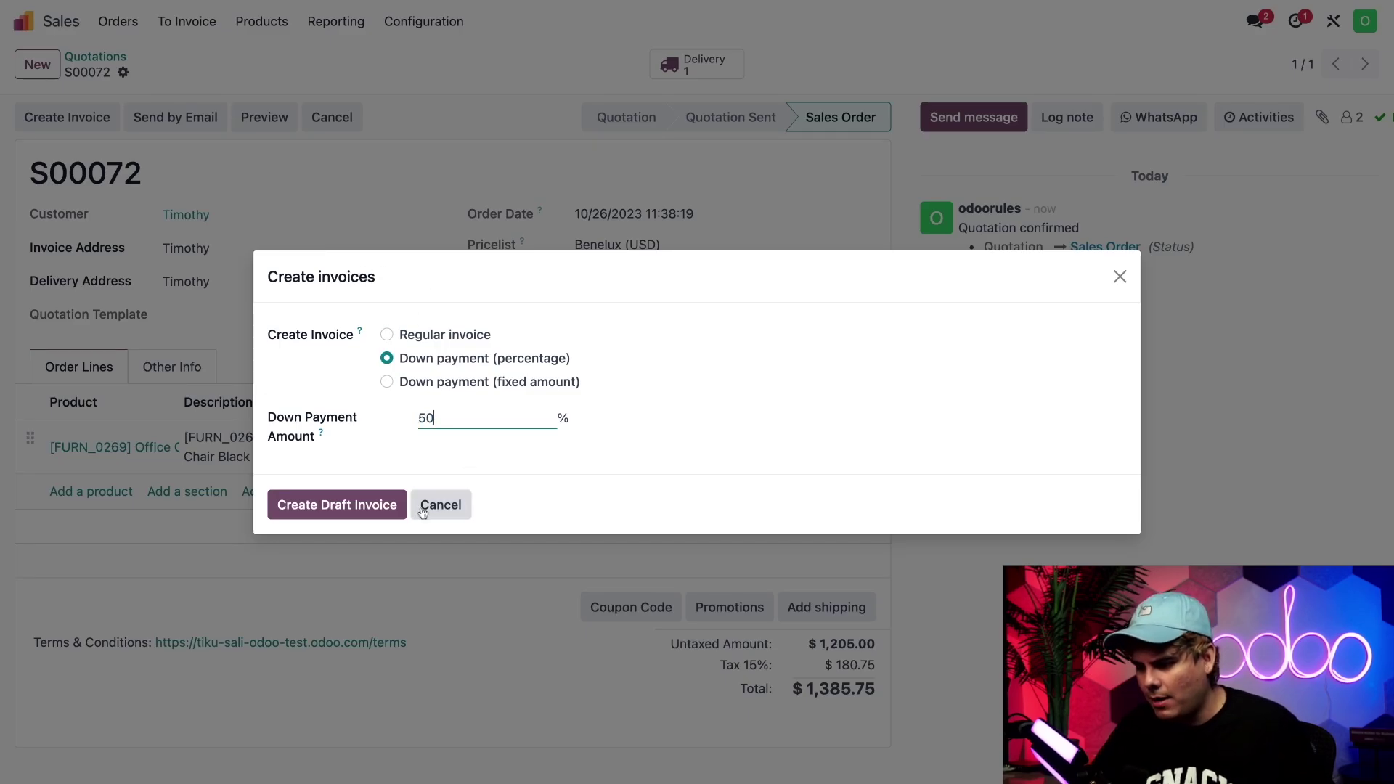
pyautogui.click(369, 481)
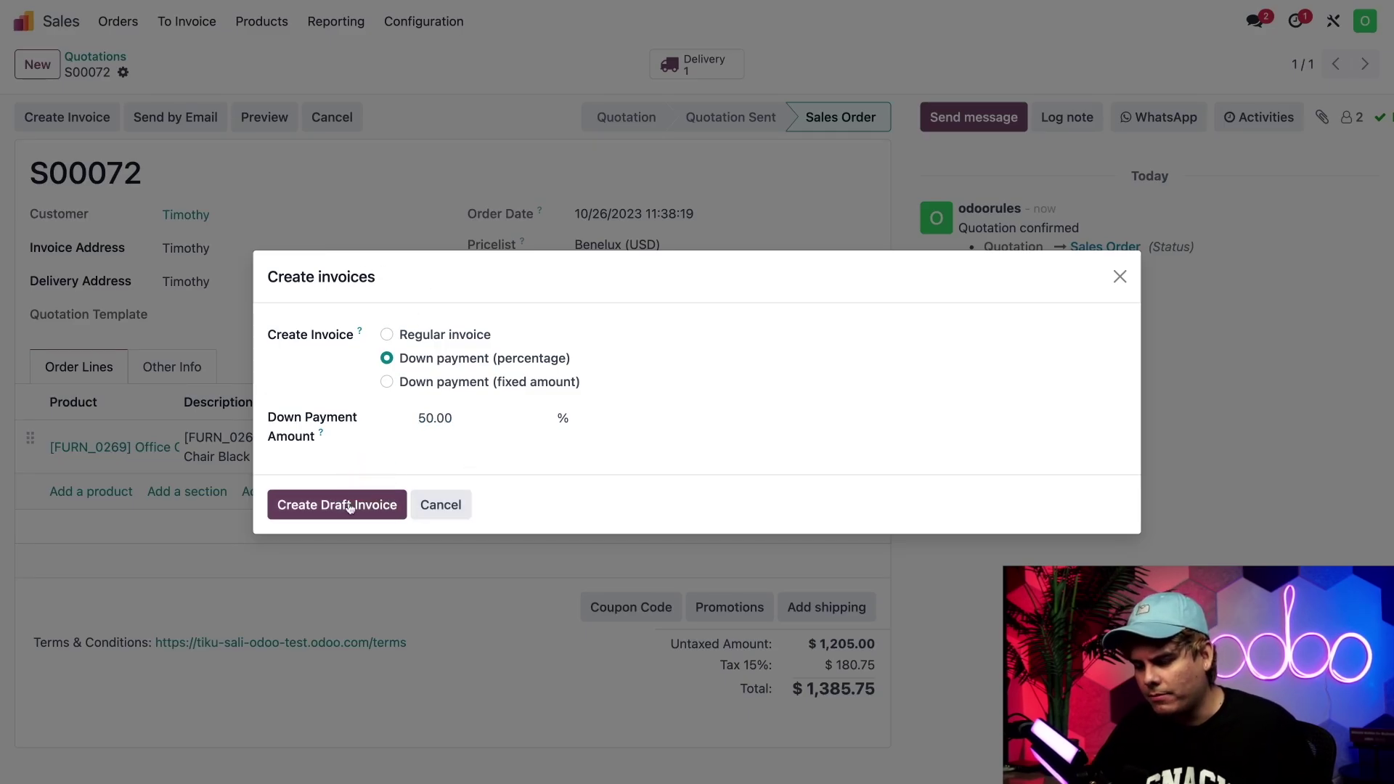
pyautogui.click(350, 507)
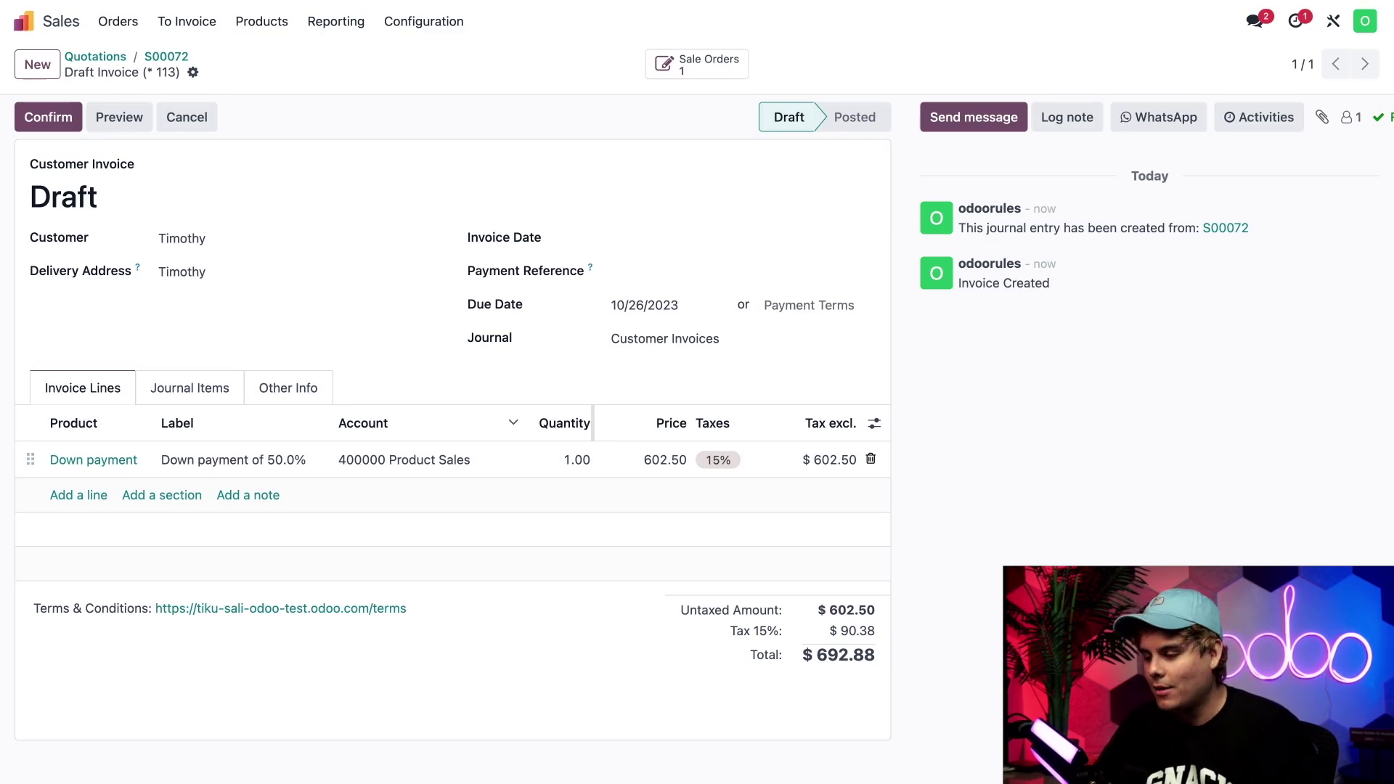
# Step: Send the $692.88 invoice to the customer over WhatsApp with the Invoice [Test] template
pyautogui.click(1158, 125)
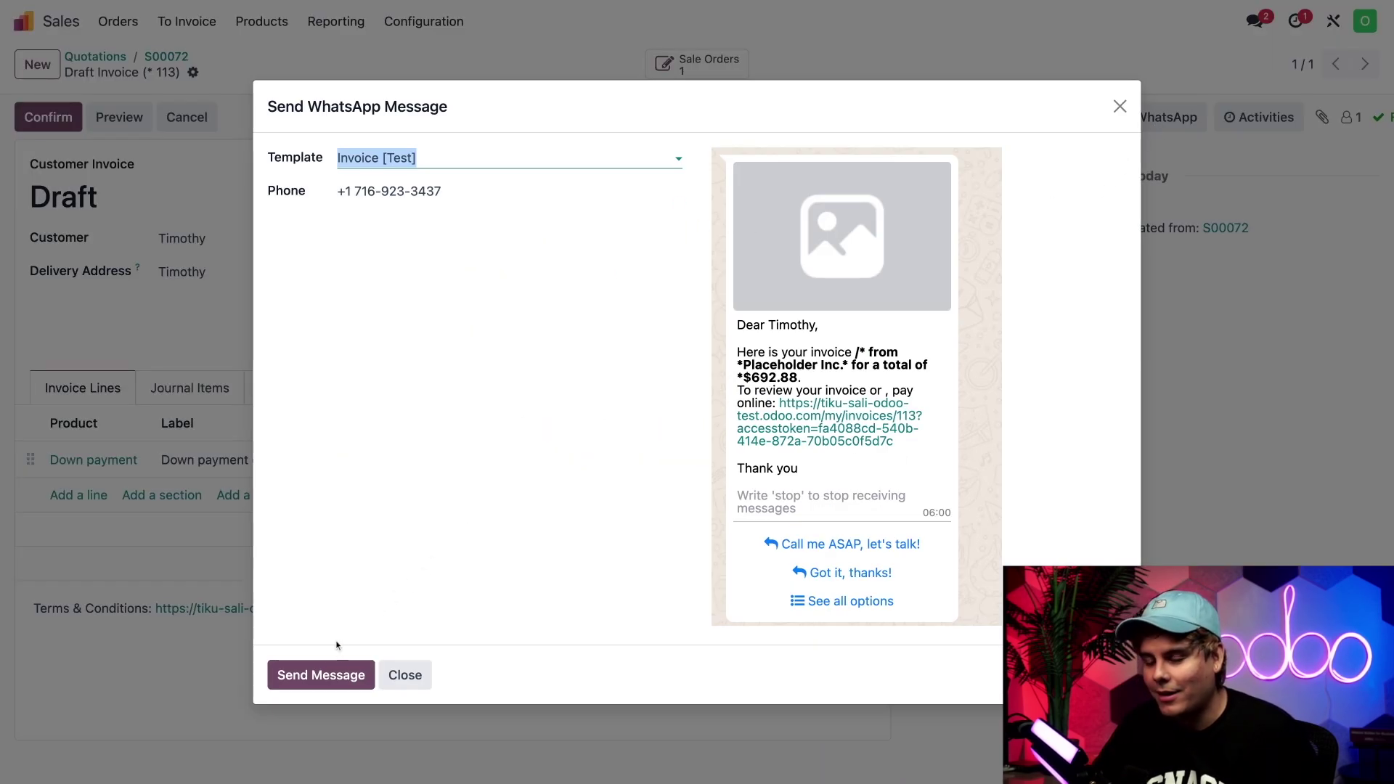
pyautogui.click(334, 669)
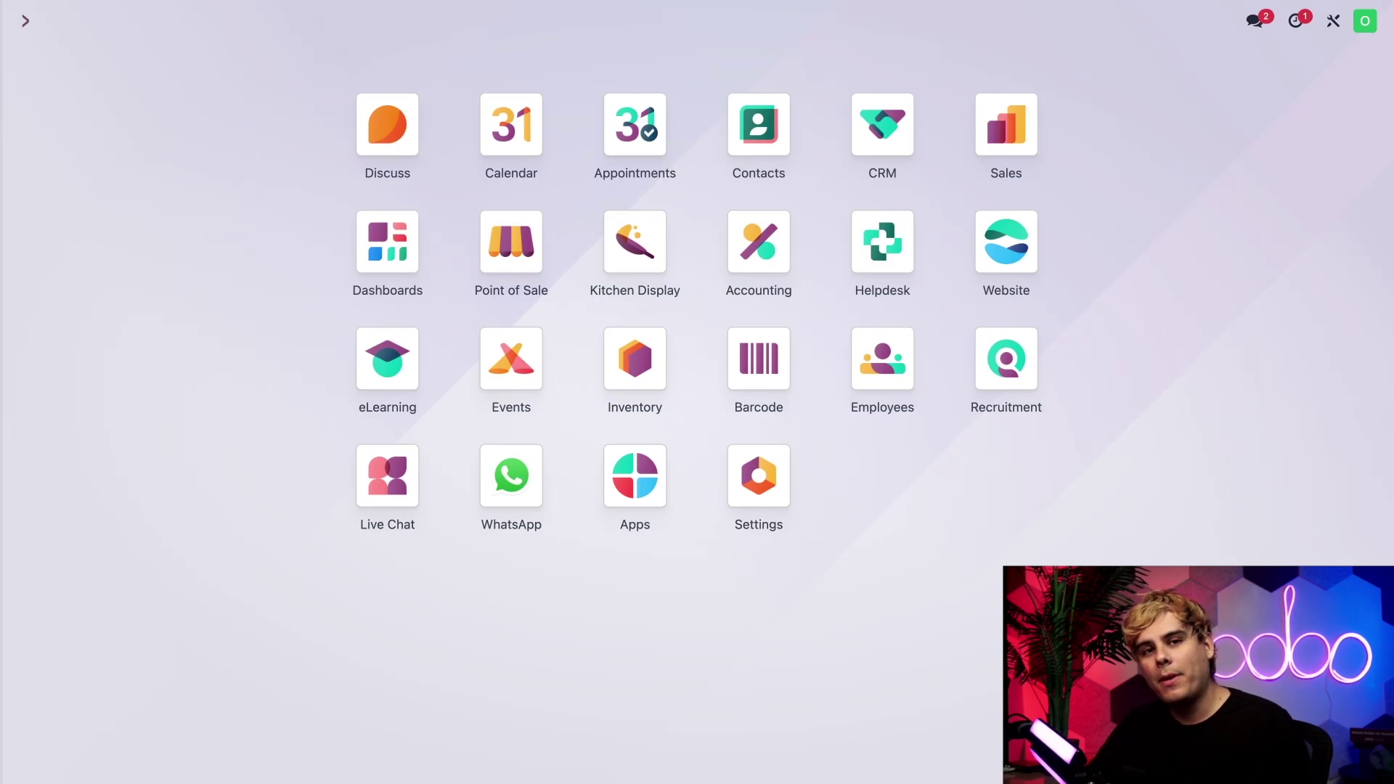
# Step: Sync templates from the Test WhatsApp Business Account: 0 created, 20 updated
pyautogui.click(511, 475)
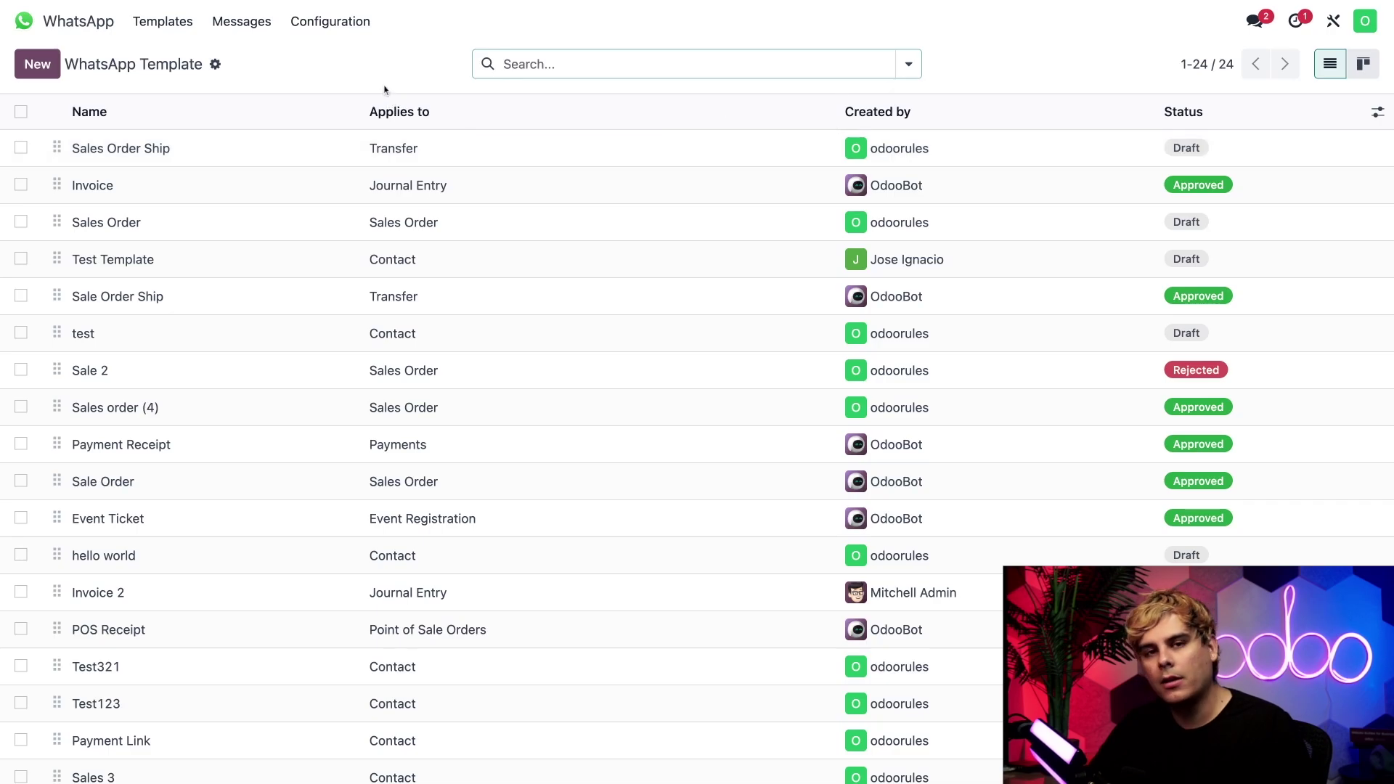
pyautogui.click(350, 28)
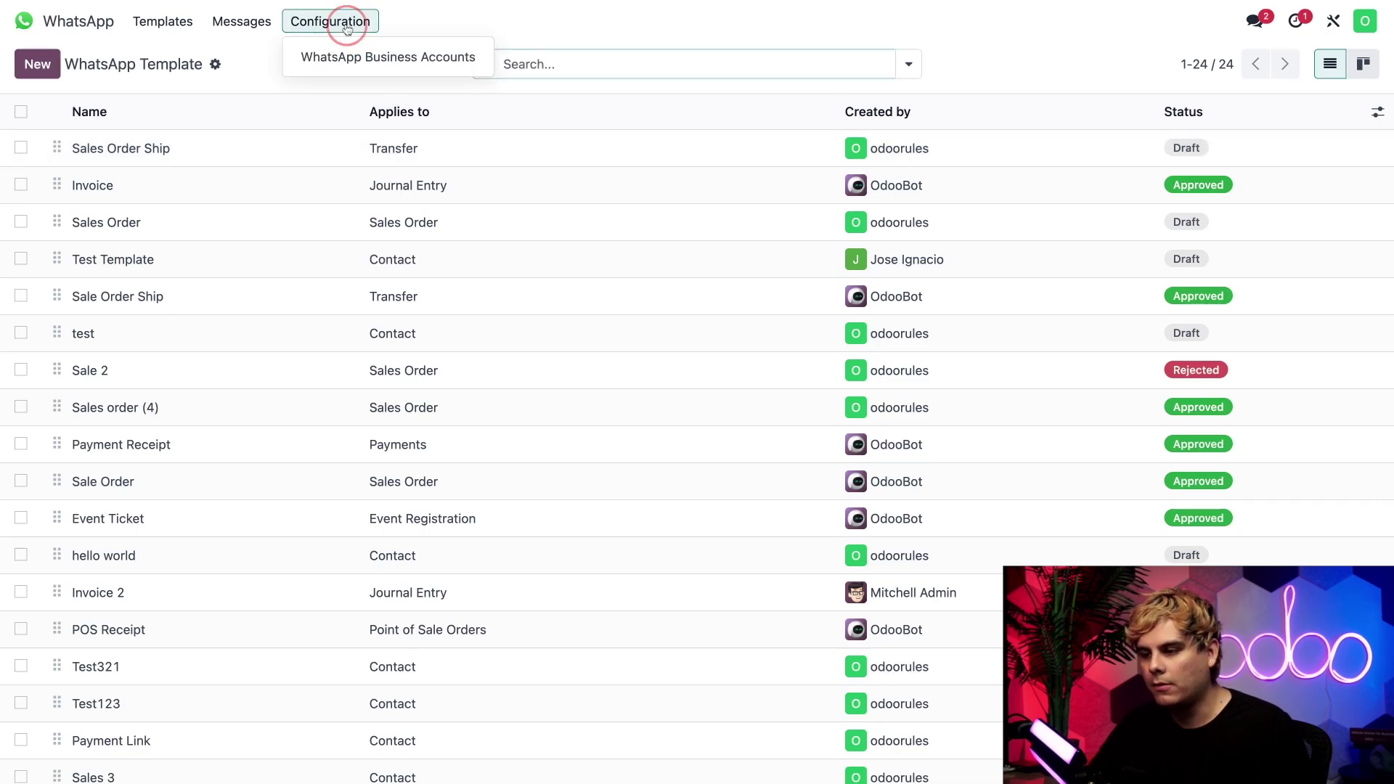
pyautogui.click(347, 63)
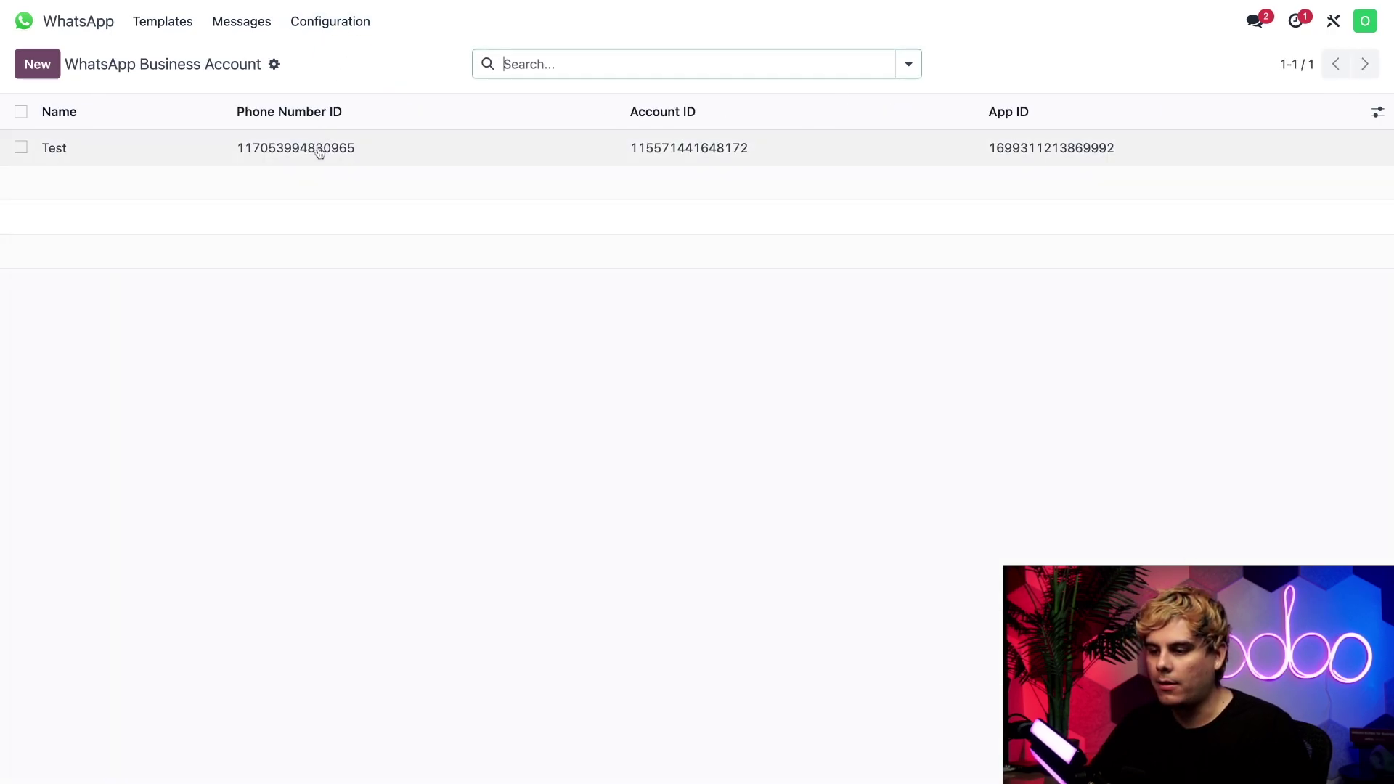
pyautogui.click(321, 148)
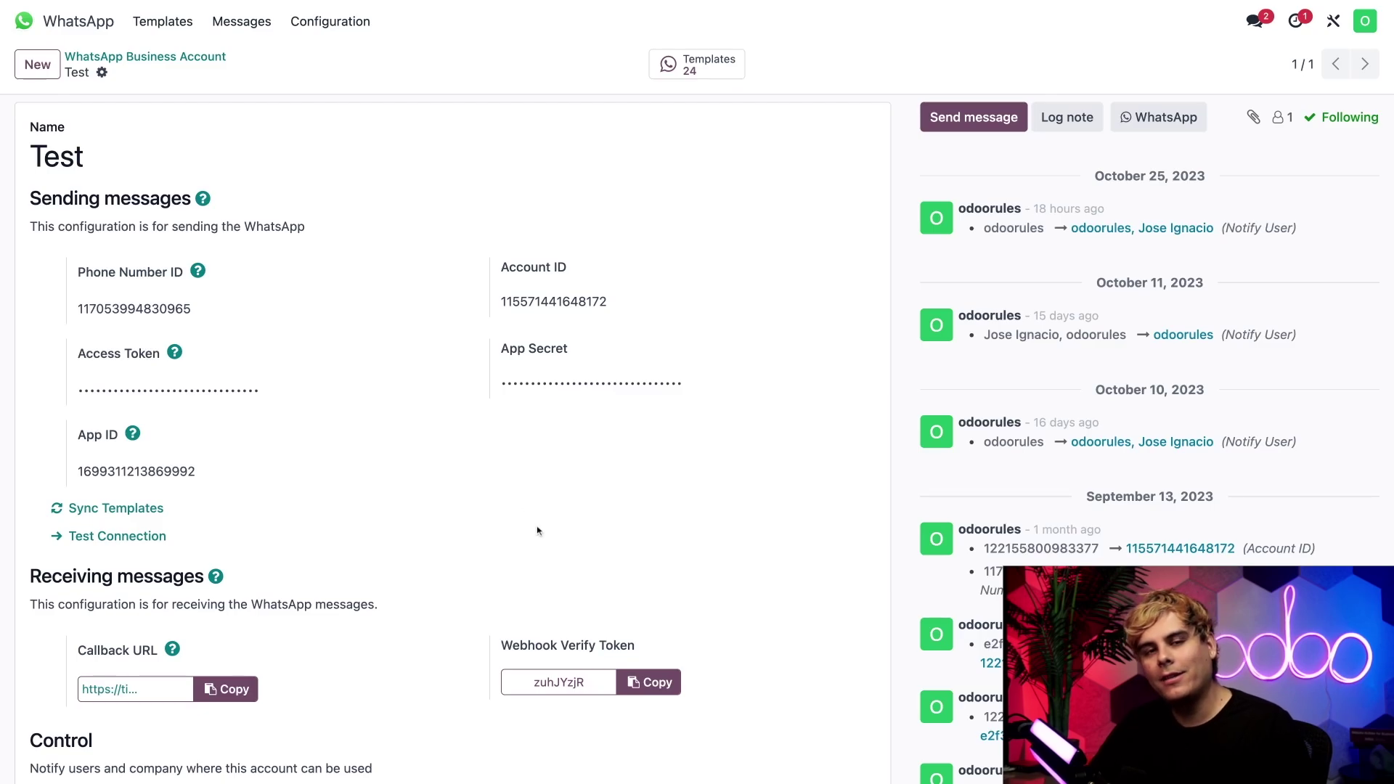
pyautogui.click(105, 511)
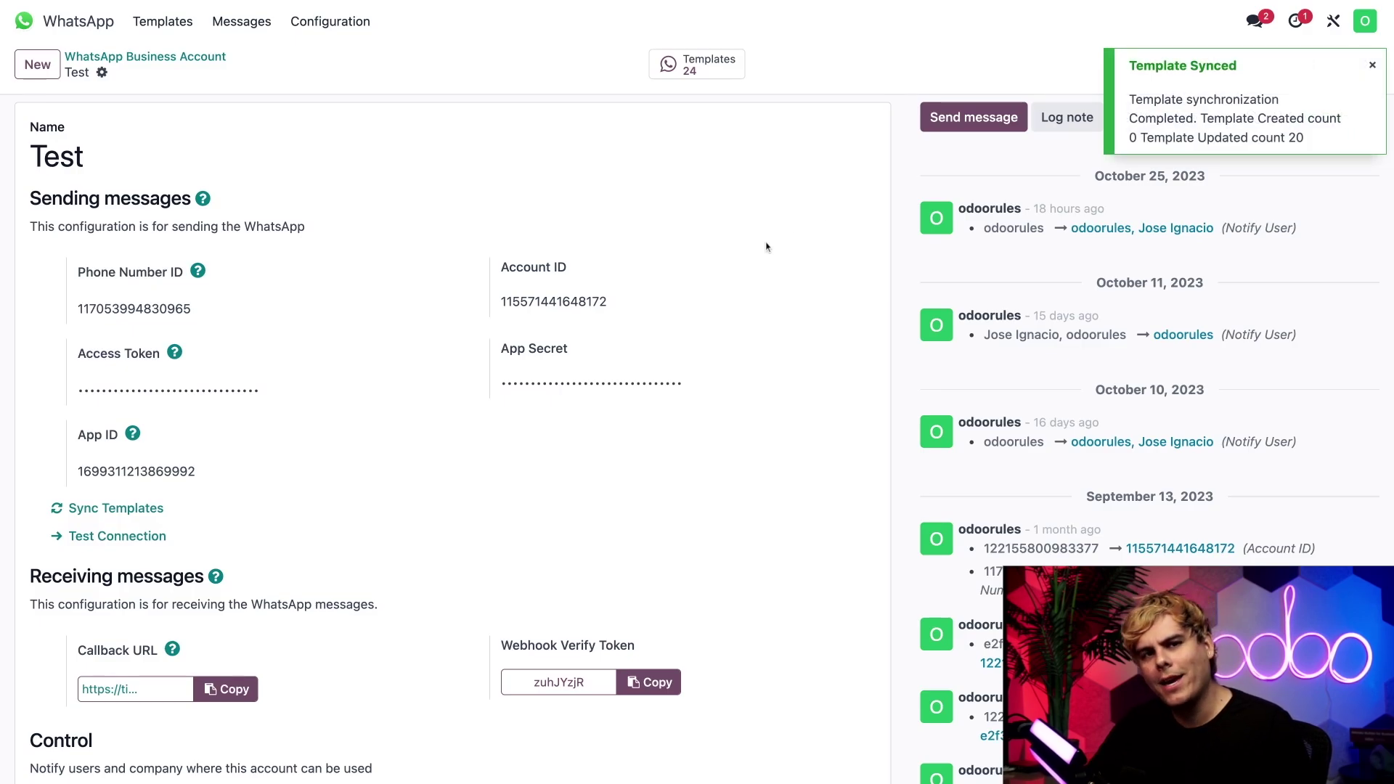
# Step: Show the Test business account's 24 templates and check their Approved, Draft and Rejected statuses
pyautogui.click(688, 67)
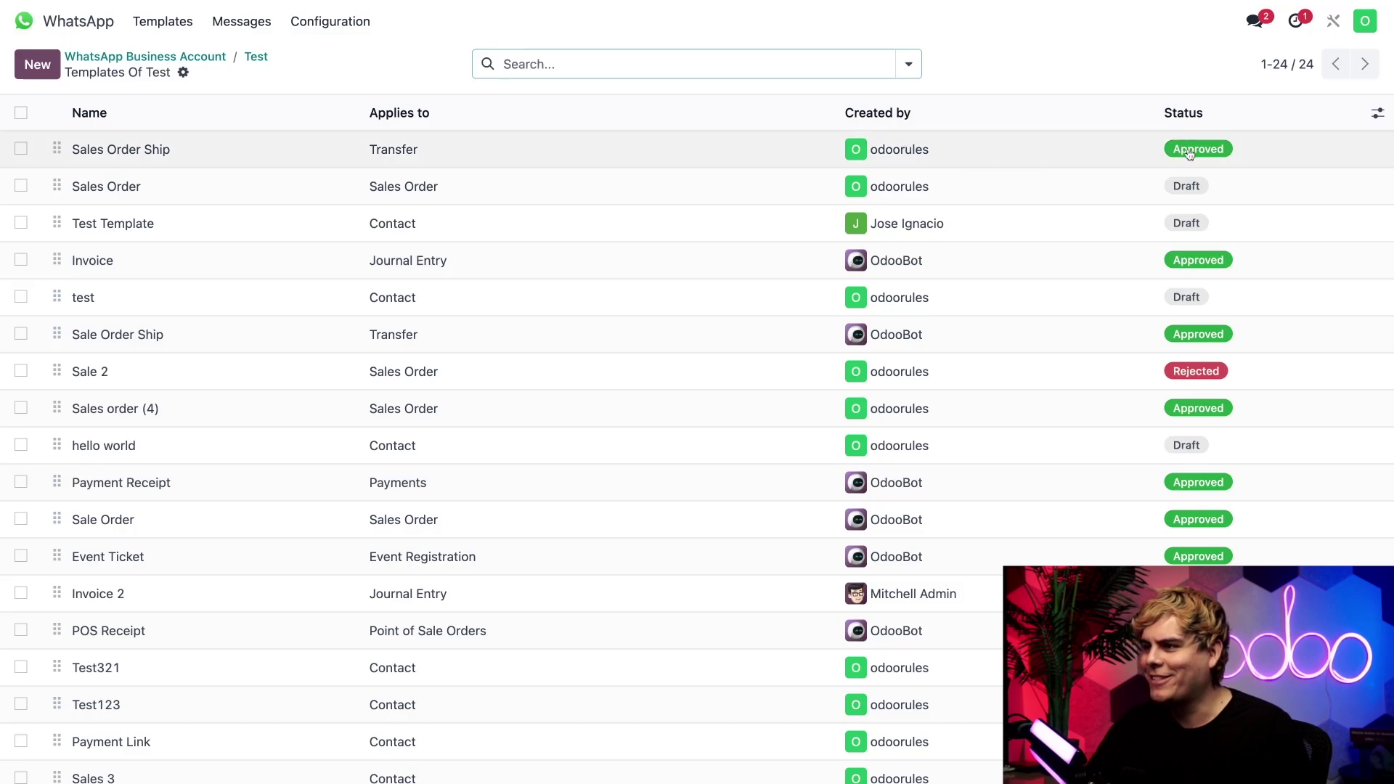